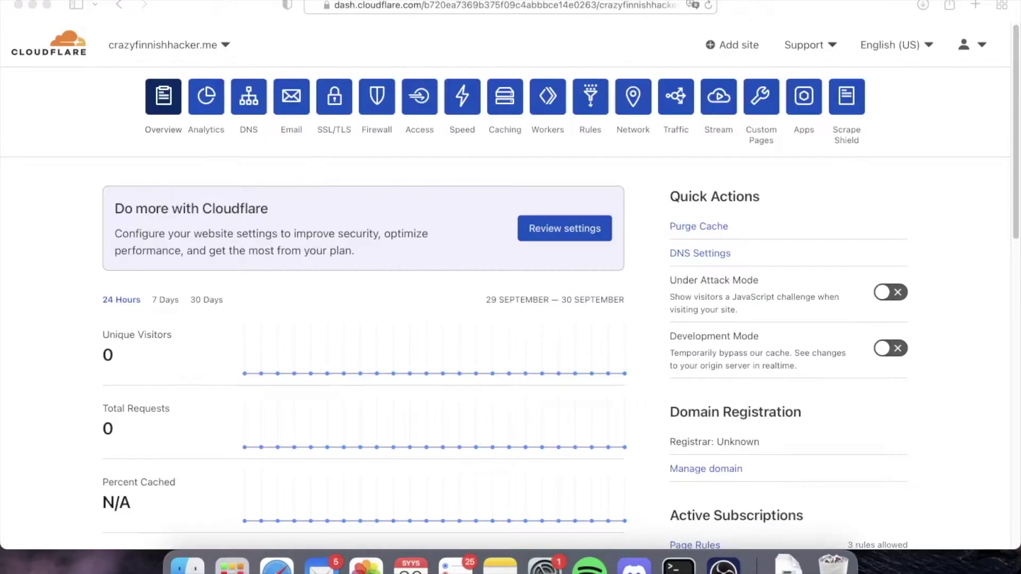
# Add a proxied DNS A record for @ pointing to 65.108.92.115
pyautogui.click(241, 111)
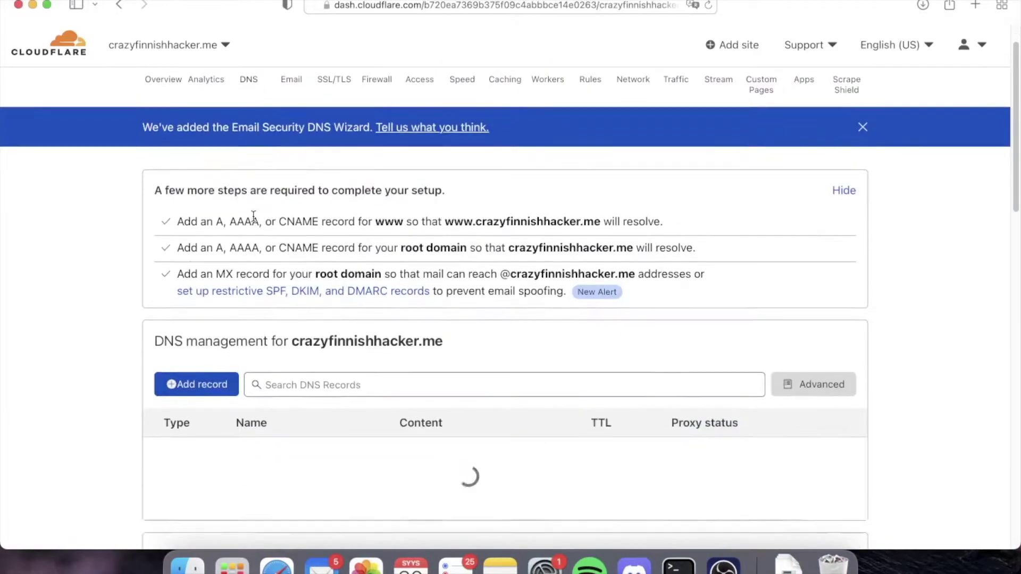
pyautogui.click(220, 383)
pyautogui.click(296, 440)
pyautogui.write('@')
pyautogui.press('Tab')
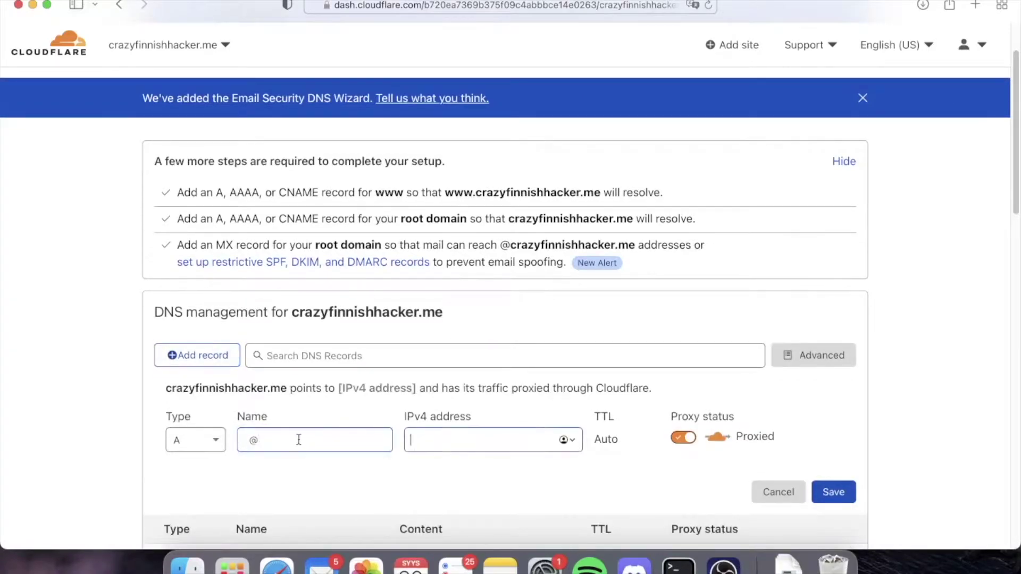
pyautogui.write('65.108.92.115')
pyautogui.click(837, 431)
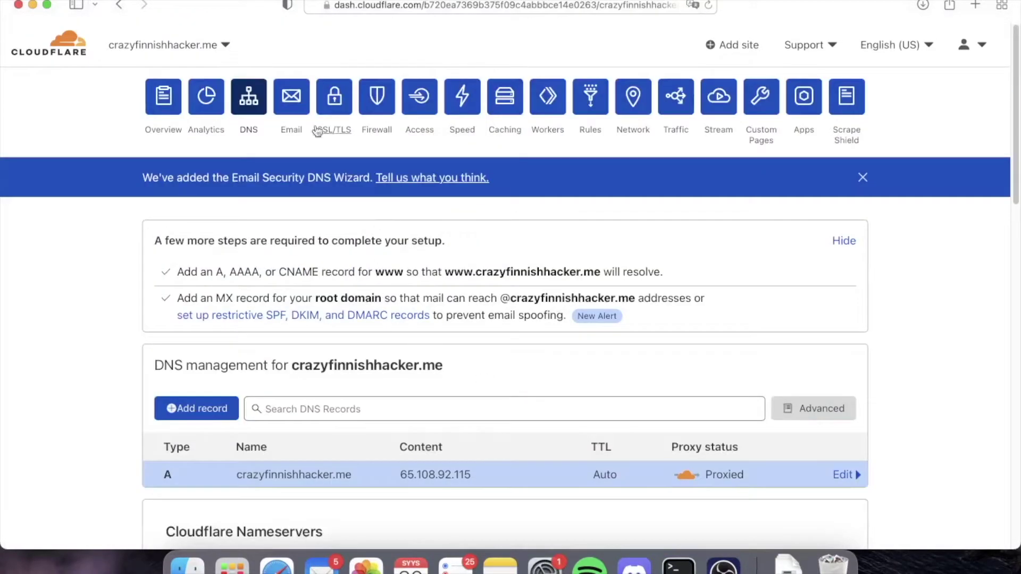
# Create a 15-year RSA (2048) origin certificate for the domain and wildcard, then copy it
pyautogui.click(327, 114)
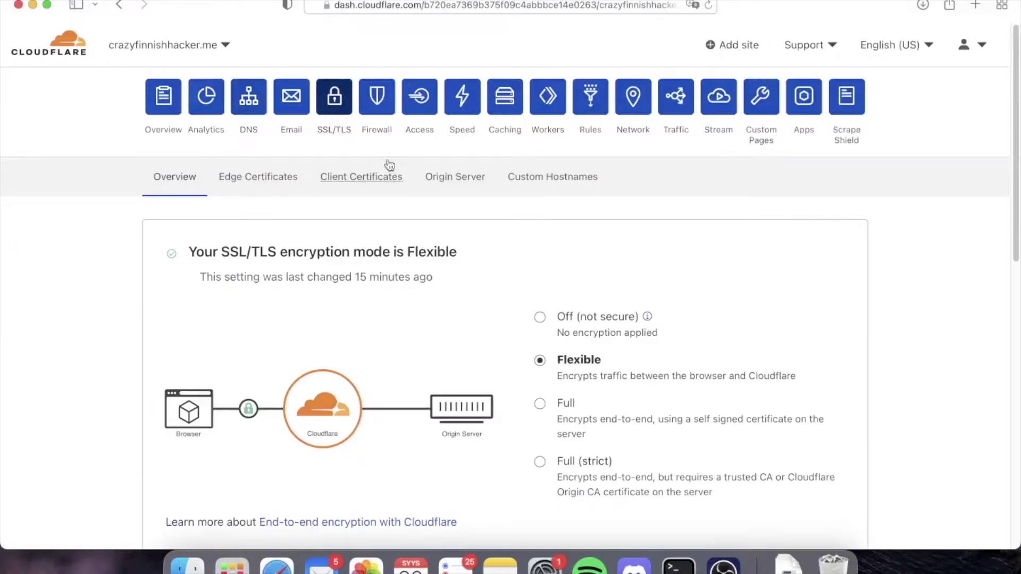
pyautogui.click(432, 183)
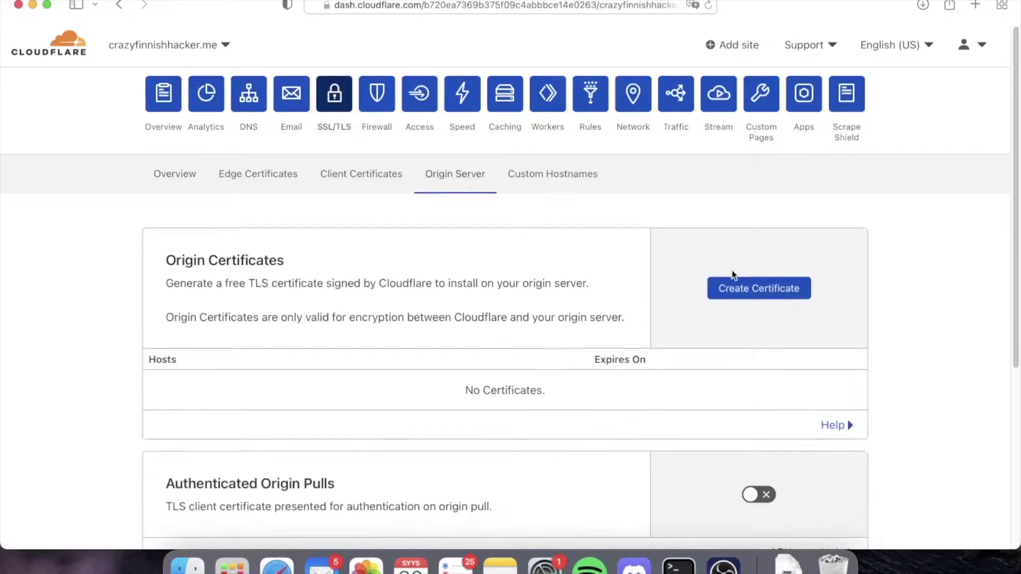
pyautogui.scroll(-5, 734, 268)
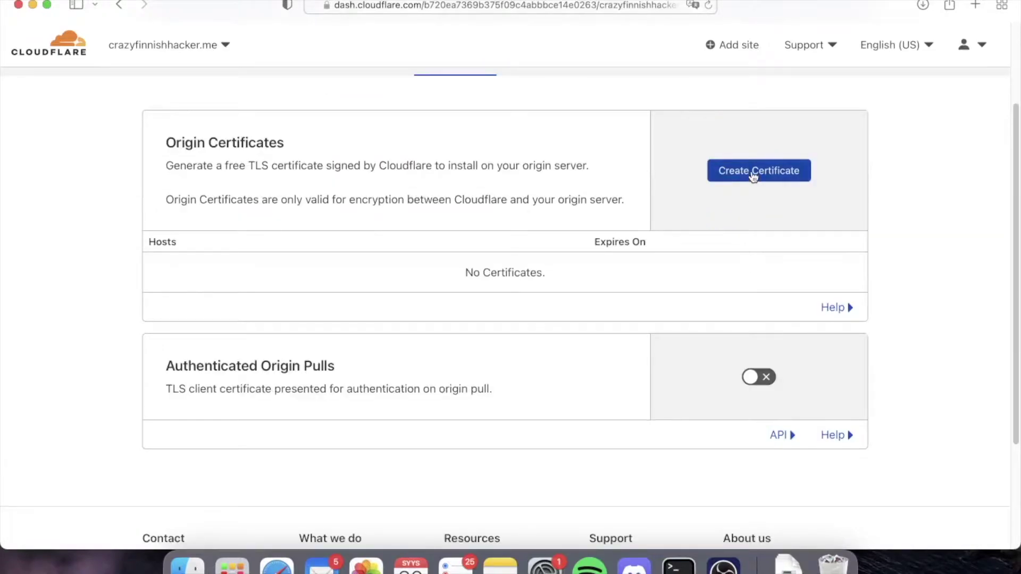
pyautogui.click(753, 175)
pyautogui.scroll(-5, 207, 298)
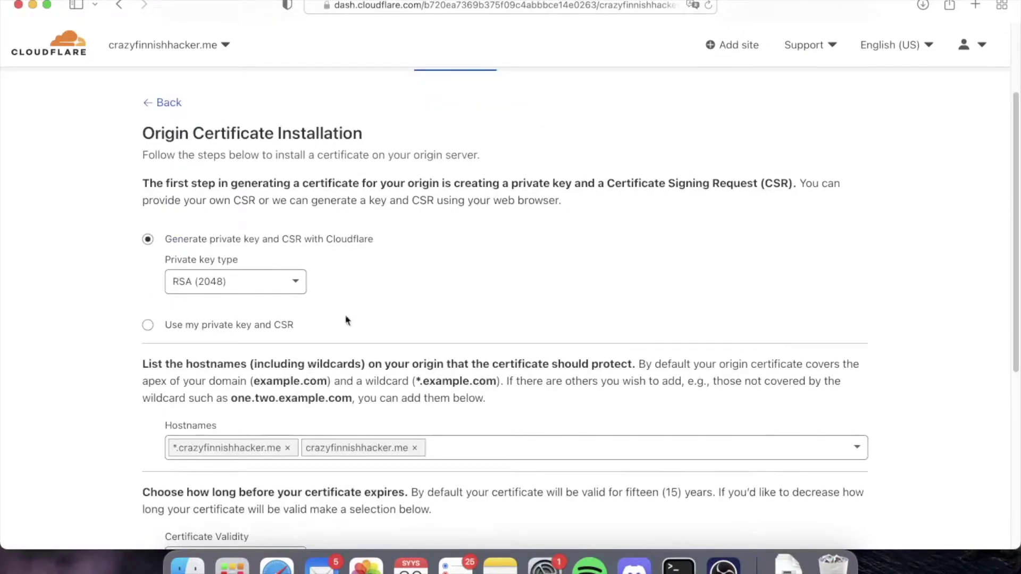
pyautogui.scroll(-4, 347, 319)
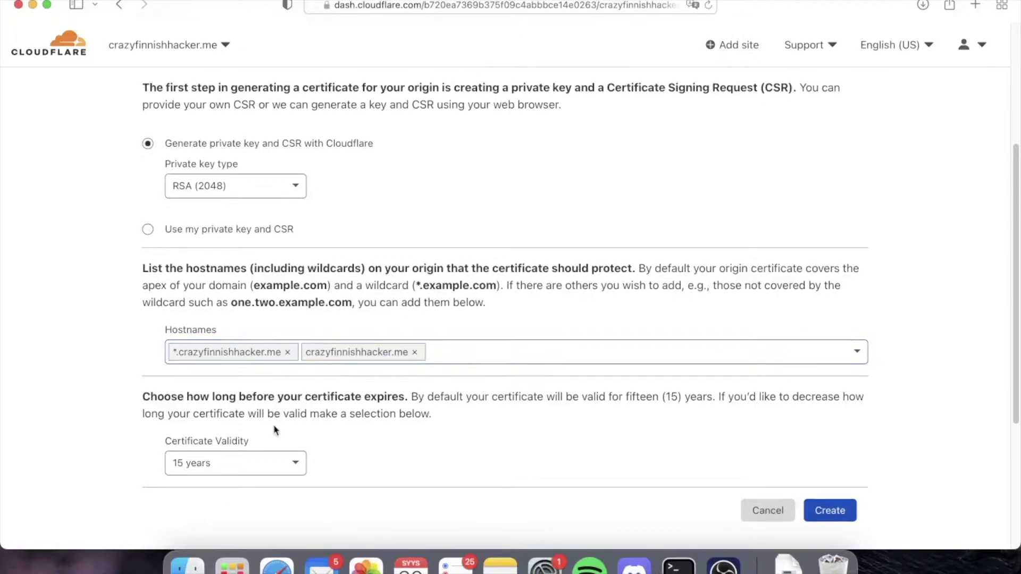
pyautogui.click(838, 511)
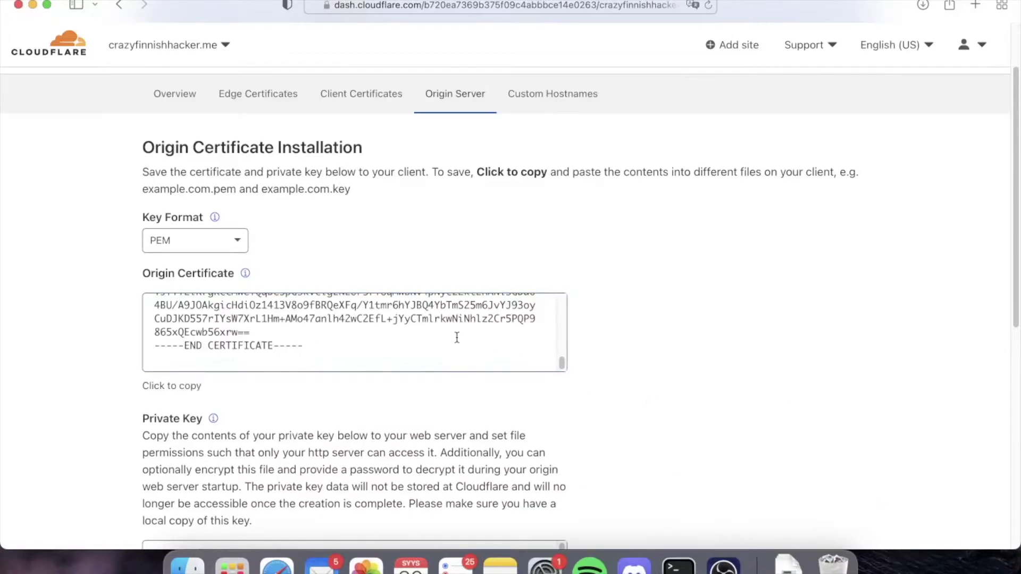
pyautogui.click(437, 342)
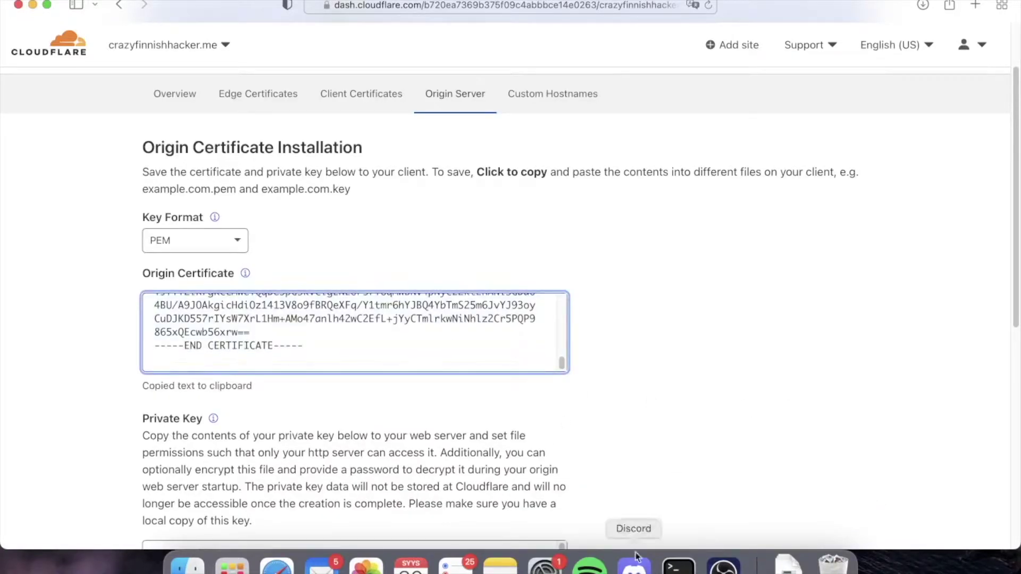
# Create the /etc/cloudflare directory with sudo mkdir -p and change into it
pyautogui.click(678, 565)
pyautogui.write('sudo mkdir -')
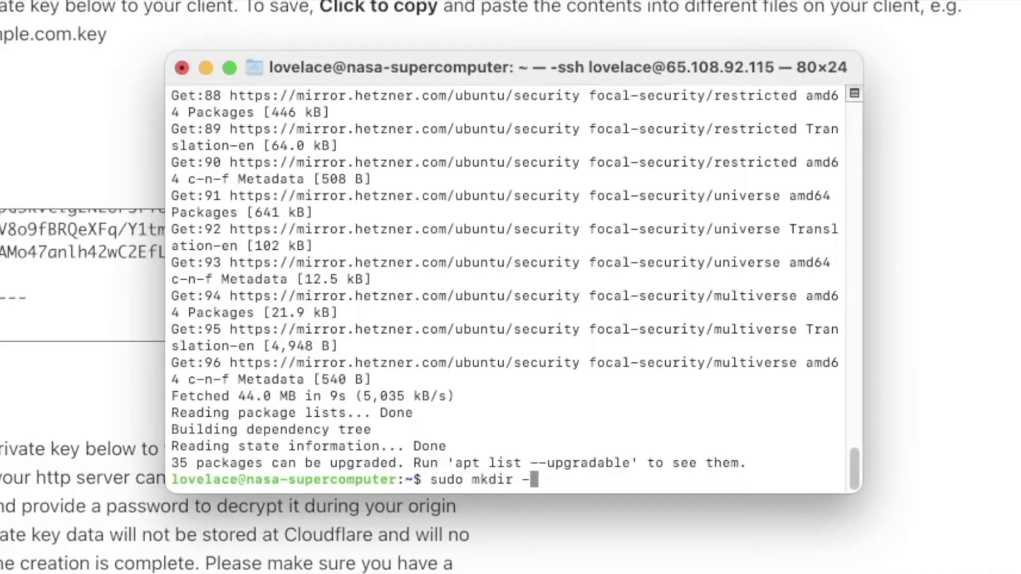
pyautogui.write('p /etc/clo')
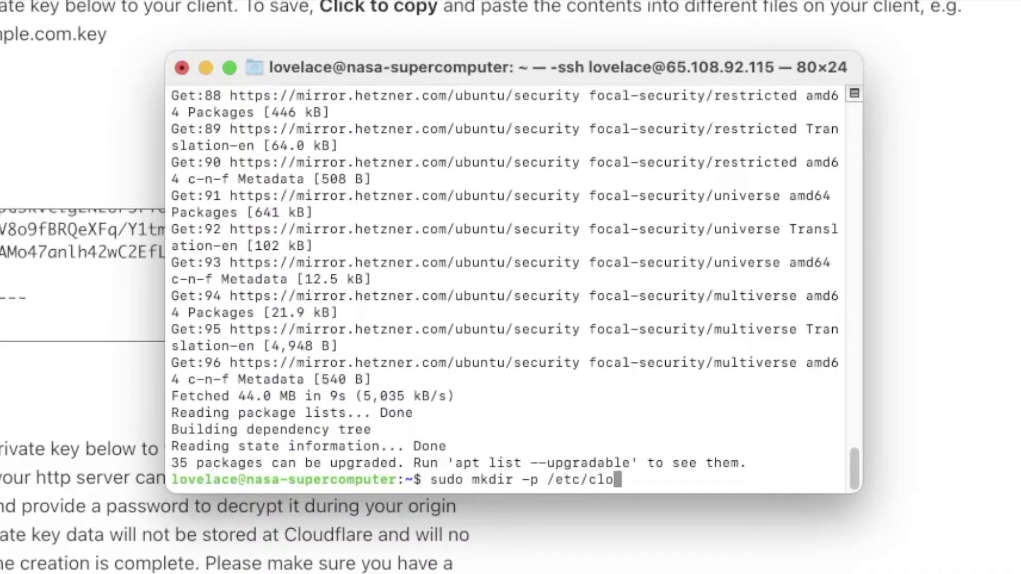
pyautogui.write('udflare')
pyautogui.press('Return')
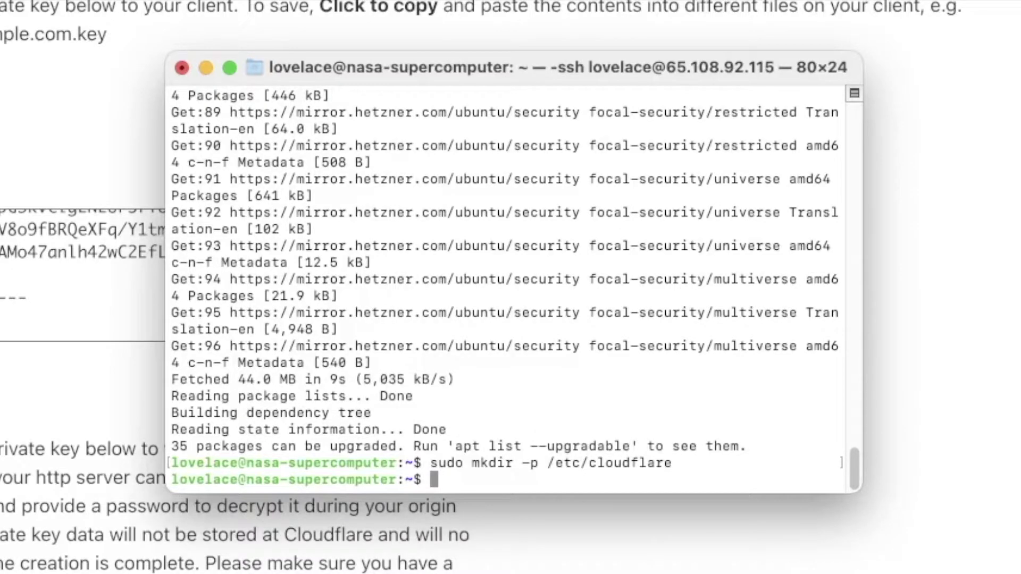
pyautogui.write('cd /etc/c')
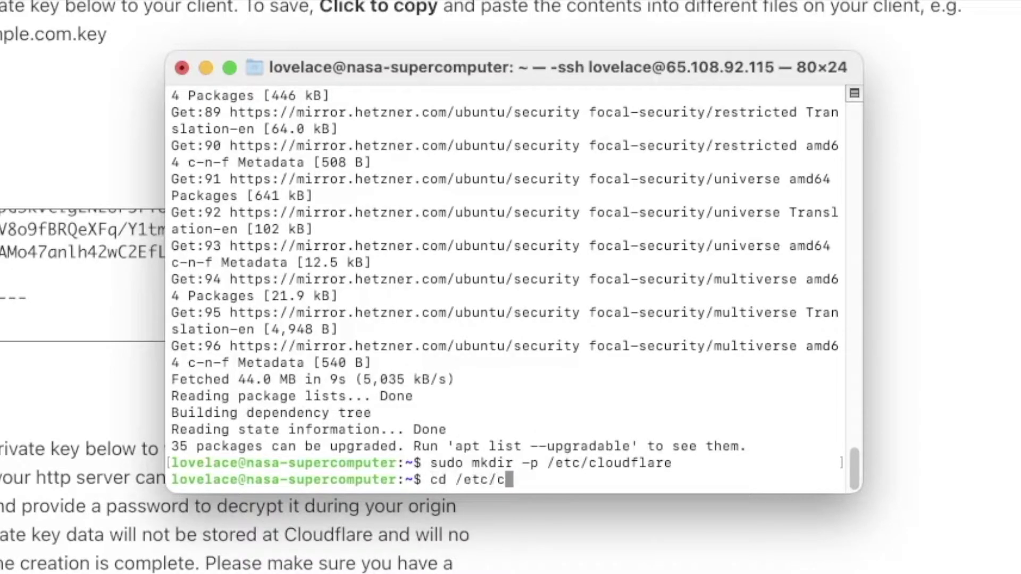
pyautogui.write('loudflare')
pyautogui.press('Return')
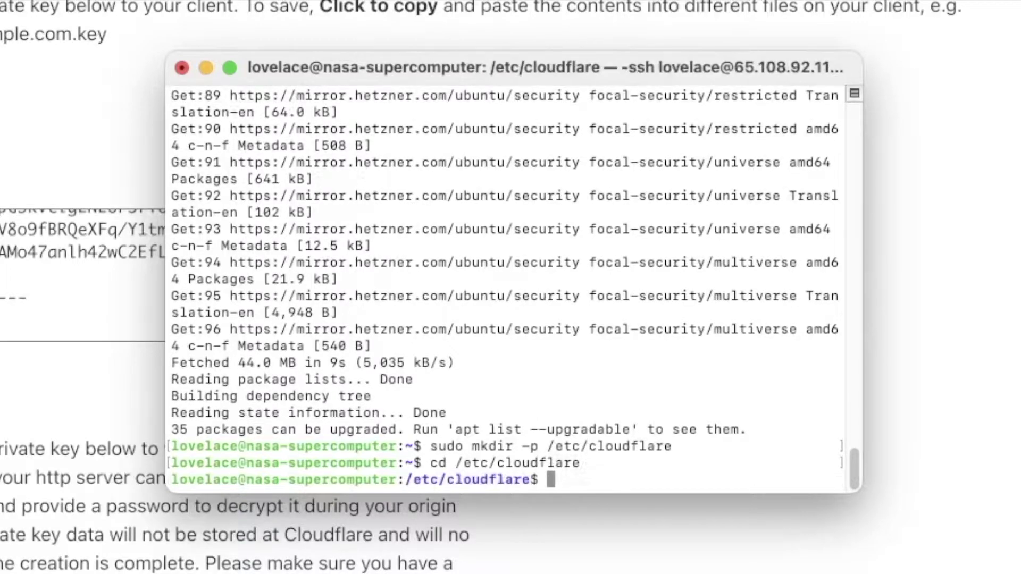
# Paste the origin certificate into crazyfinnishhacker.me.pem in nano and save it
pyautogui.write('sudo nano ')
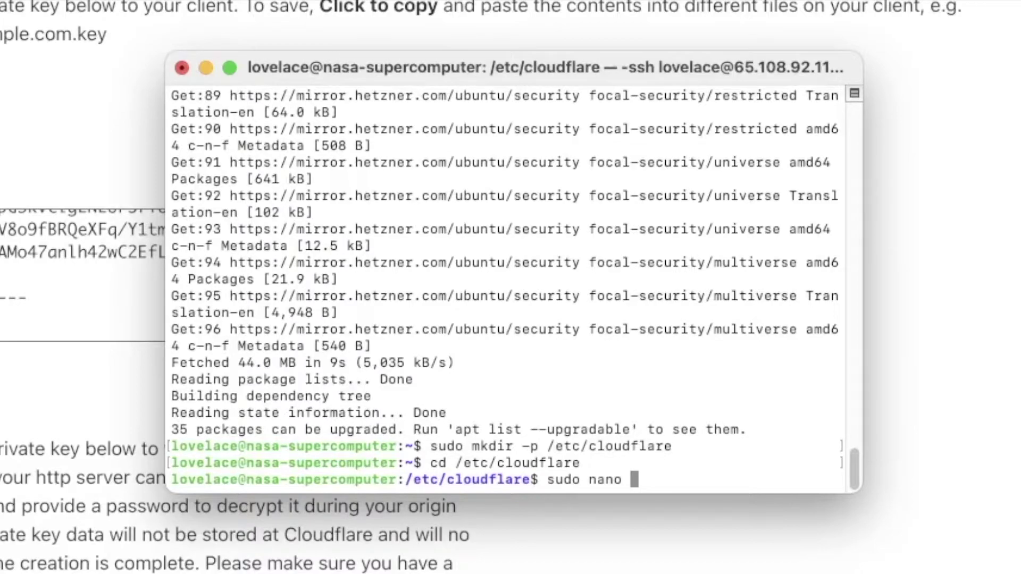
pyautogui.write('crazyfinnish')
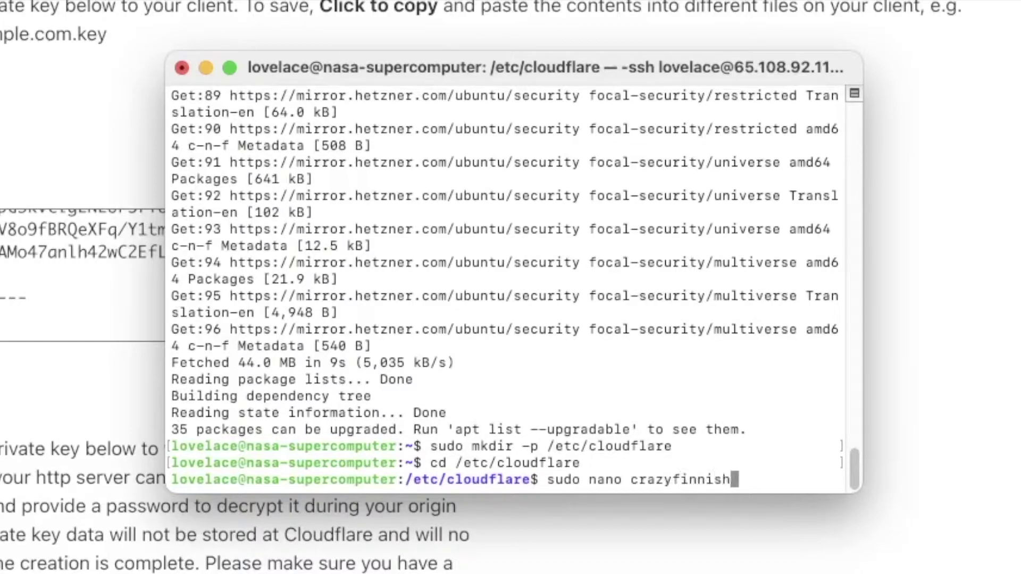
pyautogui.write('hacker,')
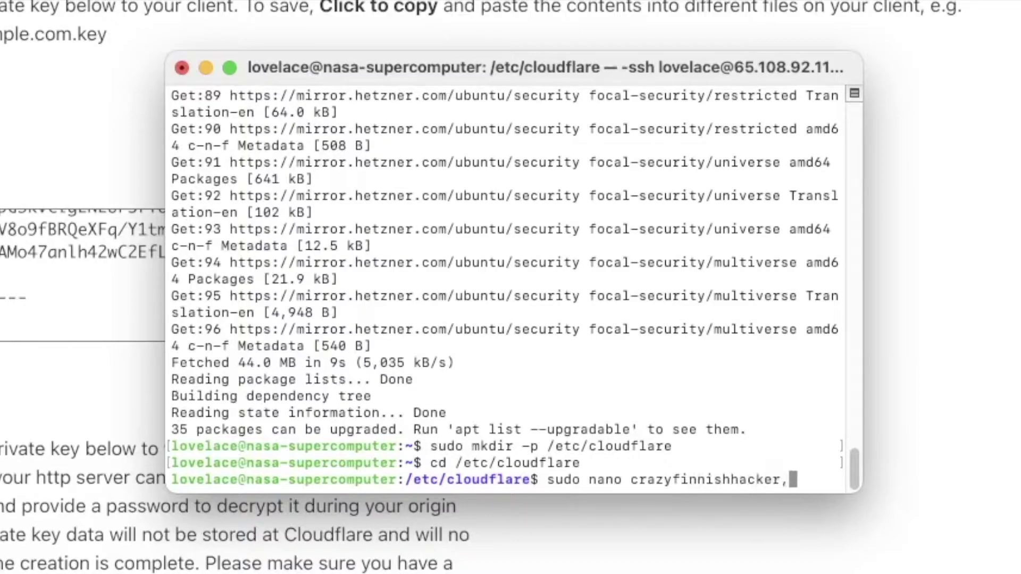
pyautogui.write('me.pem')
pyautogui.press('Return')
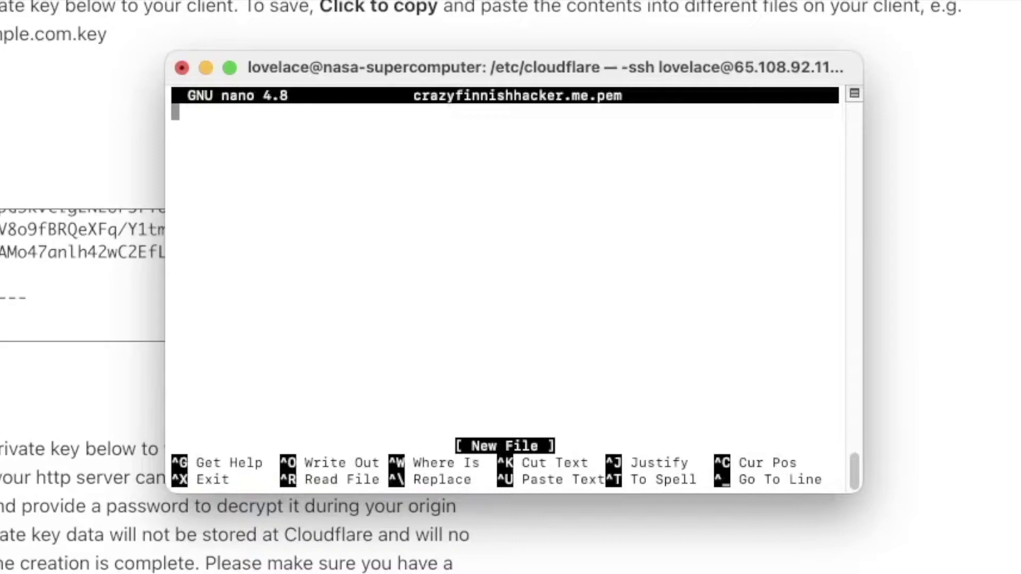
pyautogui.rightClick(339, 207)
pyautogui.click(368, 244)
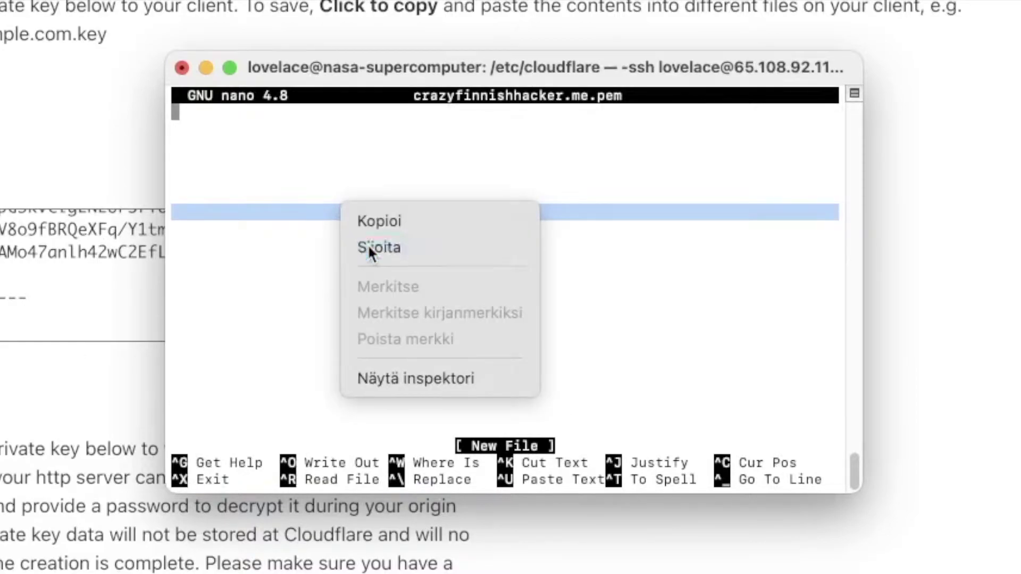
pyautogui.press('Up')
pyautogui.press('Up')
pyautogui.press('Up')
pyautogui.press('Up')
pyautogui.press('Up')
pyautogui.press('Up')
pyautogui.press('Up')
pyautogui.press('Up')
pyautogui.press('Up')
pyautogui.press('Up')
pyautogui.press('Up')
pyautogui.press('Up')
pyautogui.press('Up')
pyautogui.press('Up')
pyautogui.press('Up')
pyautogui.press('Up')
pyautogui.press('Up')
pyautogui.press('Up')
pyautogui.press('Up')
pyautogui.press('Up')
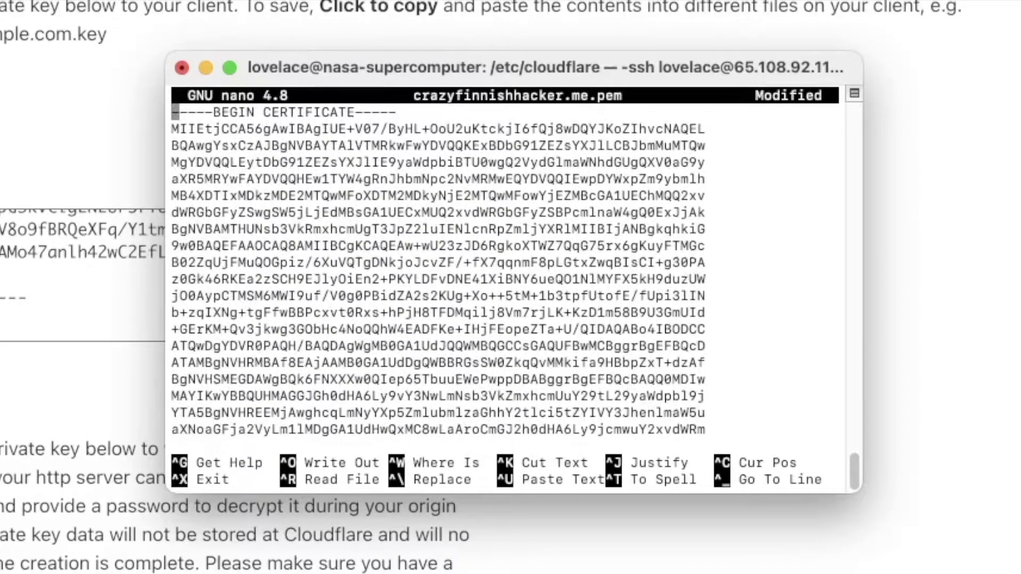
pyautogui.hotkey('ctrl', 'c')
pyautogui.hotkey('ctrl', 'x')
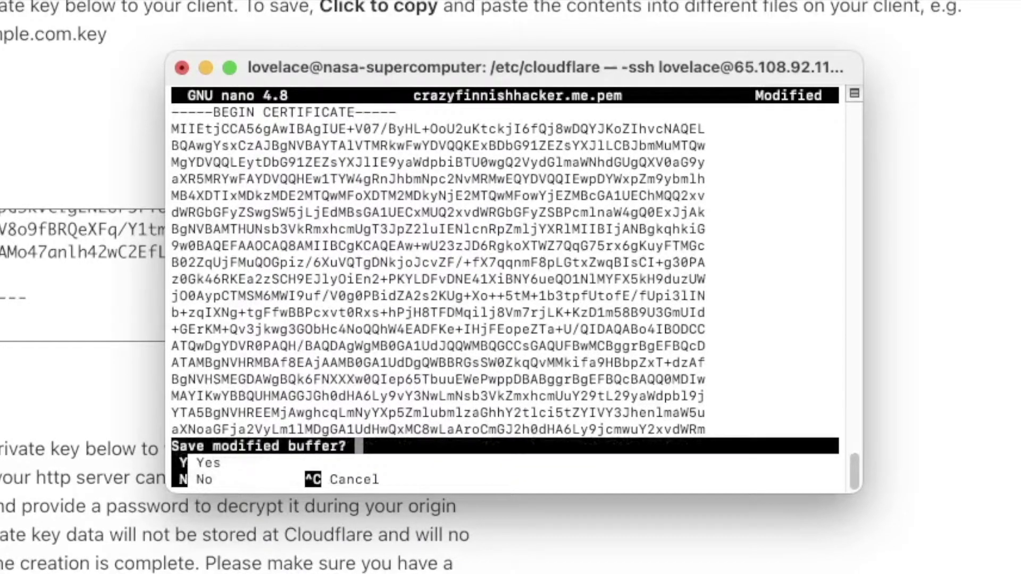
pyautogui.press('y')
pyautogui.press('Return')
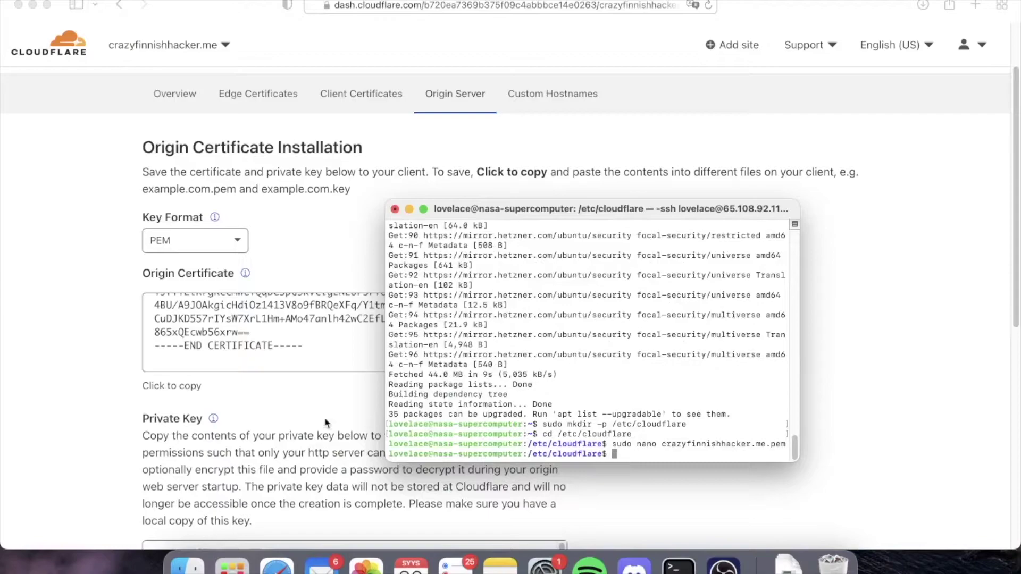
# Copy the private key text from the Cloudflare origin certificate page
pyautogui.click(347, 438)
pyautogui.scroll(-5, 347, 437)
pyautogui.click(348, 429)
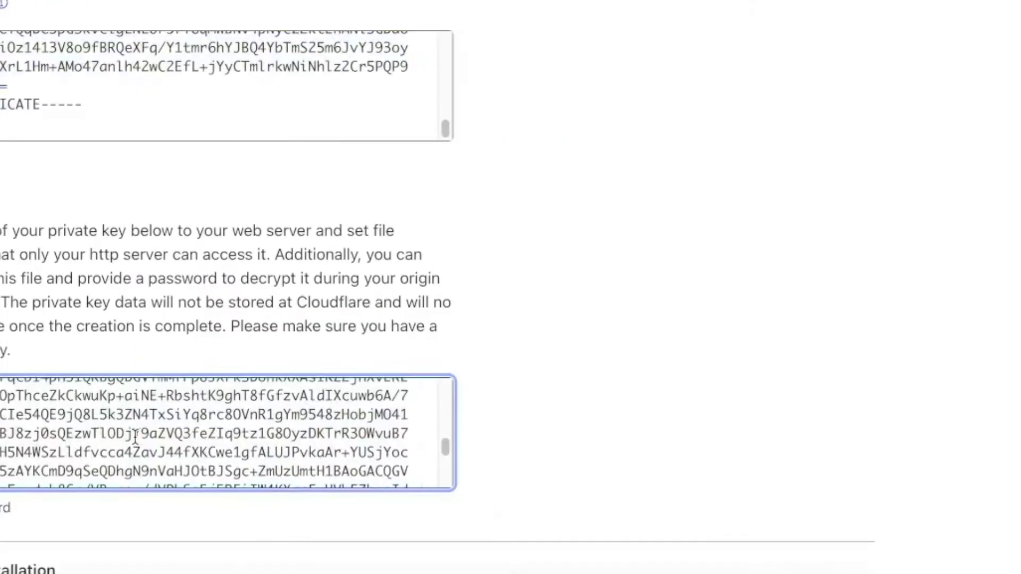
# Paste the private key into crazyfinnishhacker.me.key in nano and save it
pyautogui.click(607, 570)
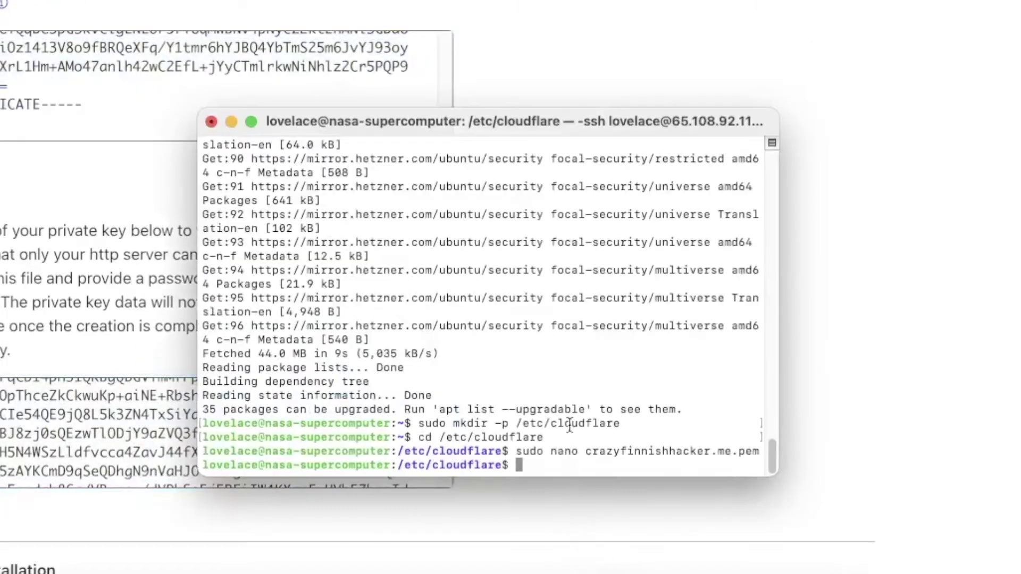
pyautogui.write('sudo nano')
pyautogui.press('Tab')
pyautogui.press('Return')
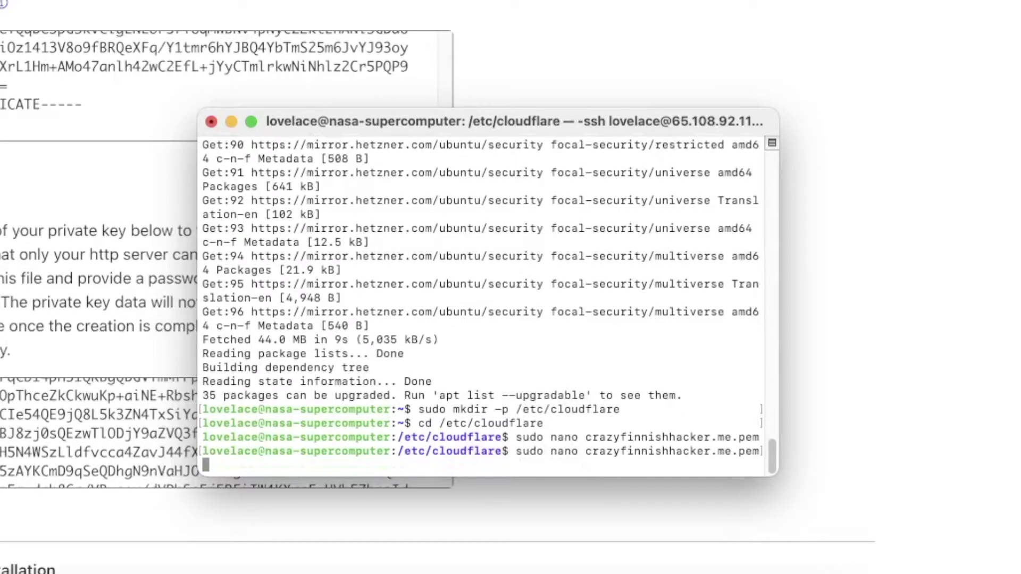
pyautogui.press('BackSpace')
pyautogui.press('BackSpace')
pyautogui.press('BackSpace')
pyautogui.write('key')
pyautogui.press('Return')
pyautogui.rightClick(546, 379)
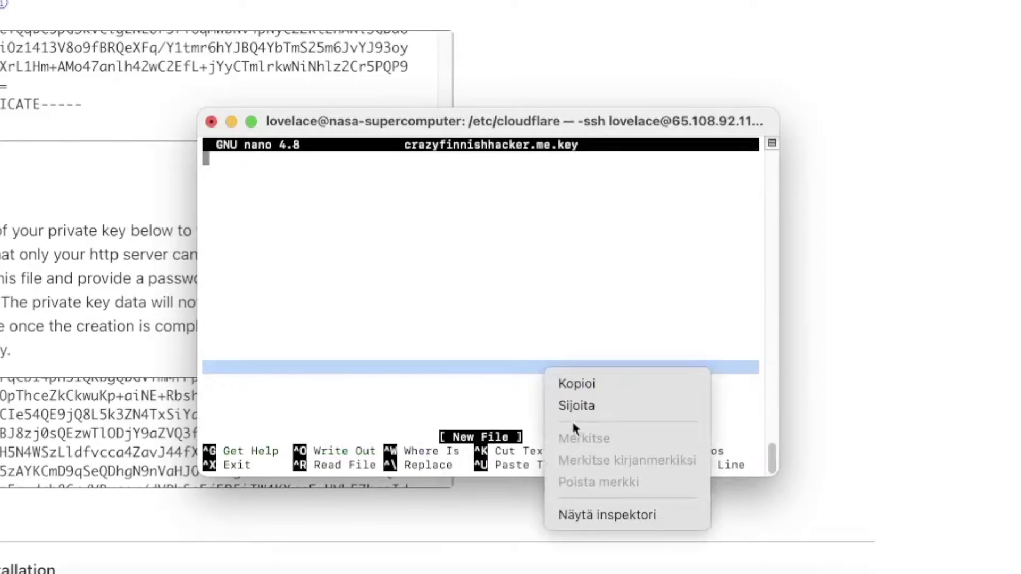
pyautogui.click(574, 405)
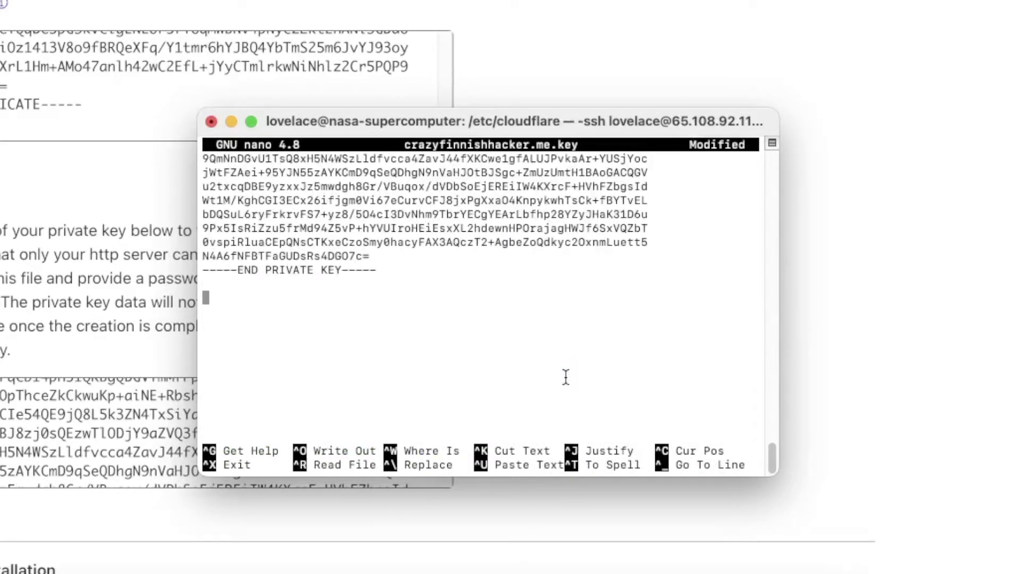
pyautogui.hotkey('ctrl', 'x')
pyautogui.press('y')
pyautogui.press('Return')
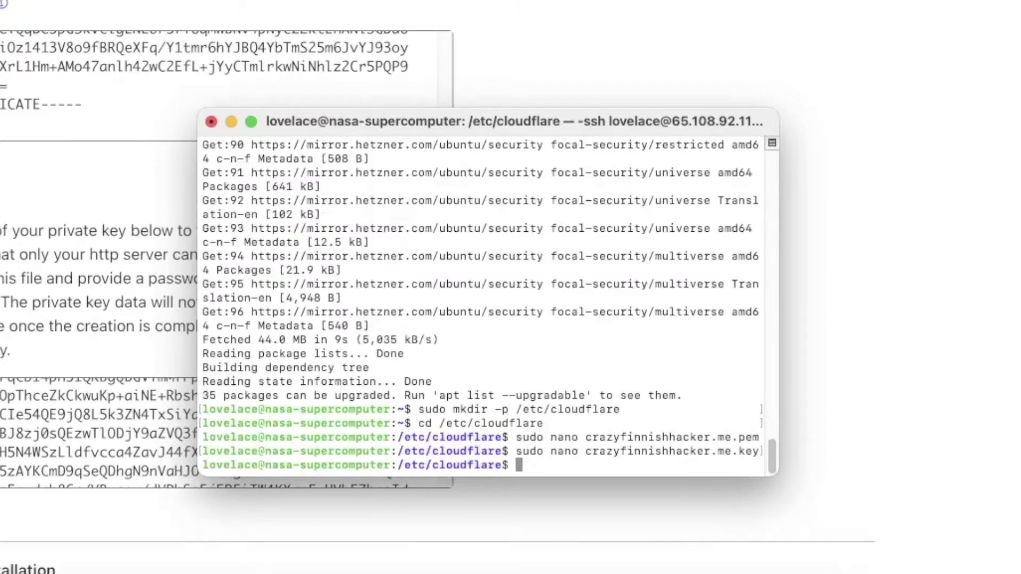
# Install apache2 with apt after a2enmod fails, then rerun sudo a2enmod ssl
pyautogui.write('sudo a2enmod ssl')
pyautogui.press('Return')
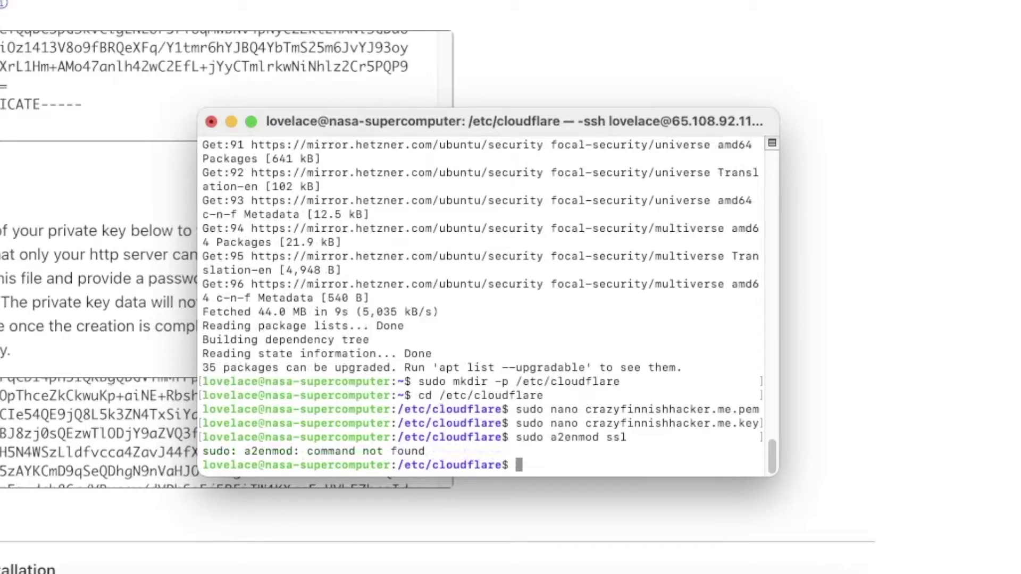
pyautogui.write('sudo apt install apache2')
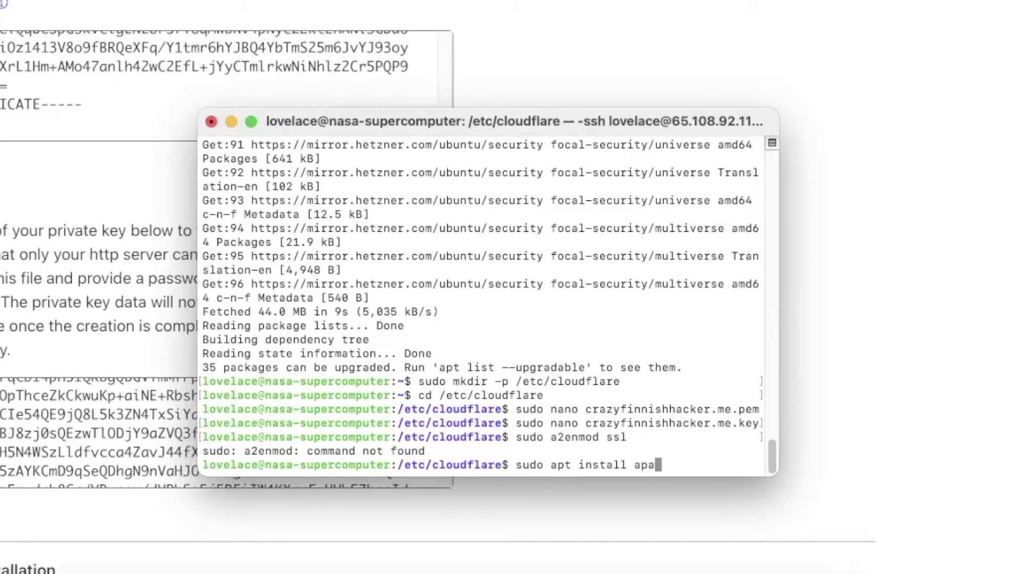
pyautogui.press('Return')
pyautogui.write('y')
pyautogui.press('Return')
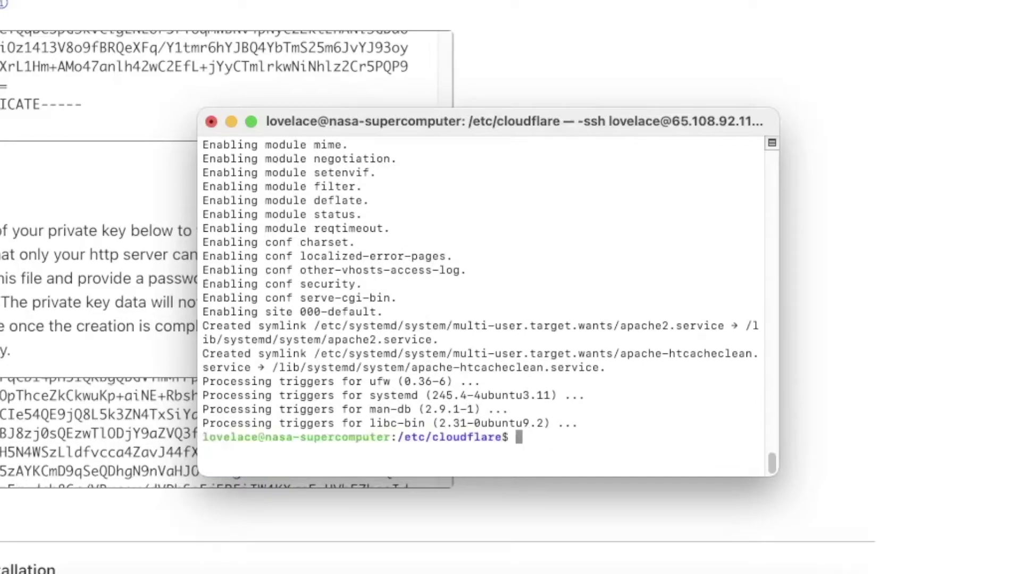
pyautogui.press('Up')
pyautogui.press('Up')
pyautogui.press('Return')
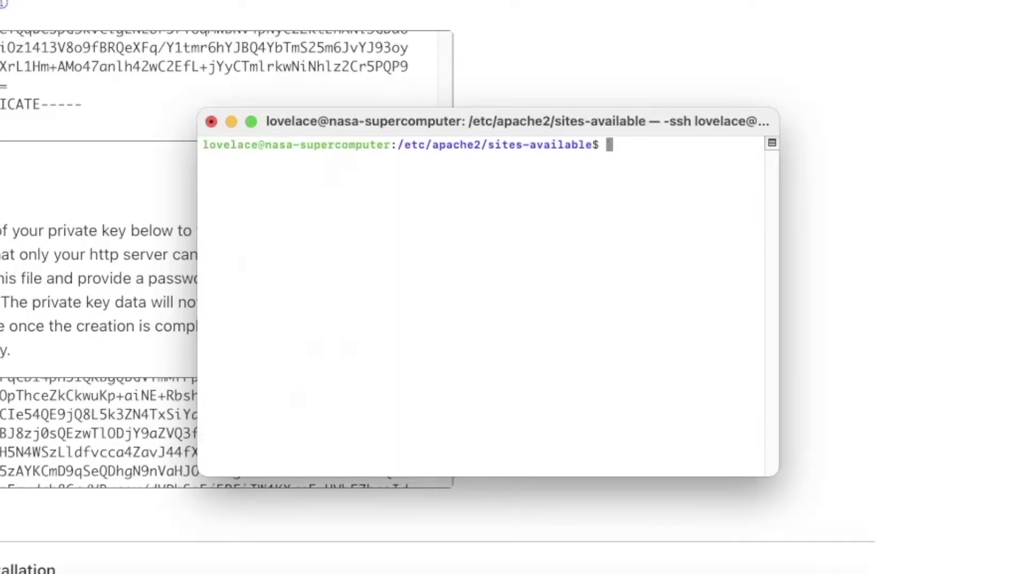
# Copy 000-default.conf to crazyfinnishhacker.me.conf in sites-available
pyautogui.write('ls')
pyautogui.press('Return')
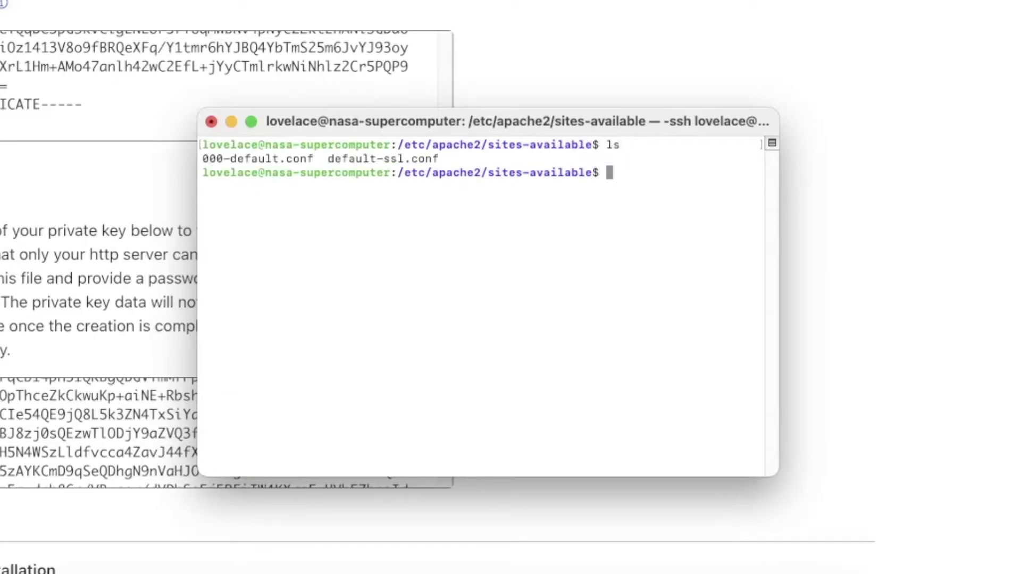
pyautogui.write('sudo cp 0')
pyautogui.press('Tab')
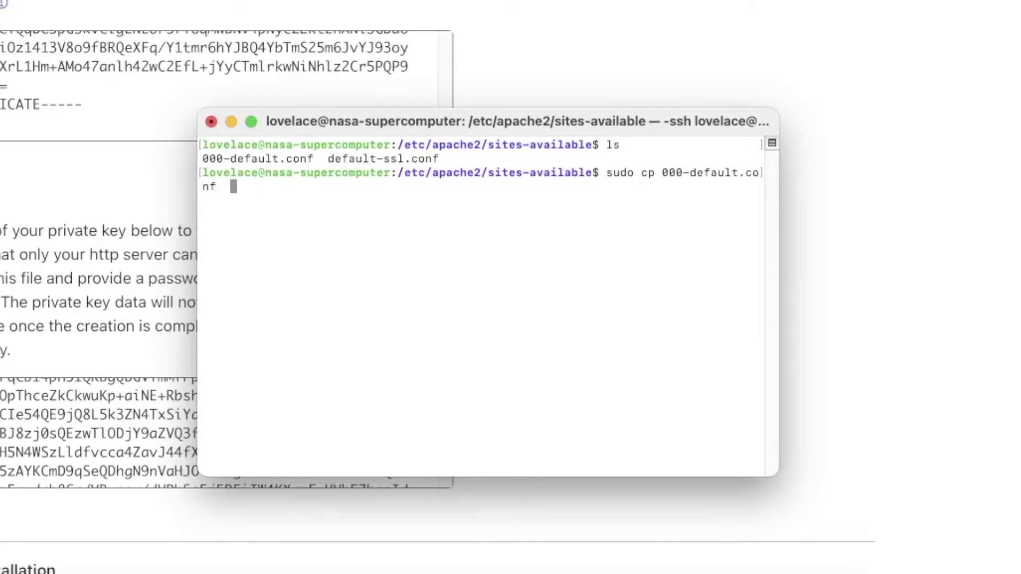
pyautogui.write('crazyfinni')
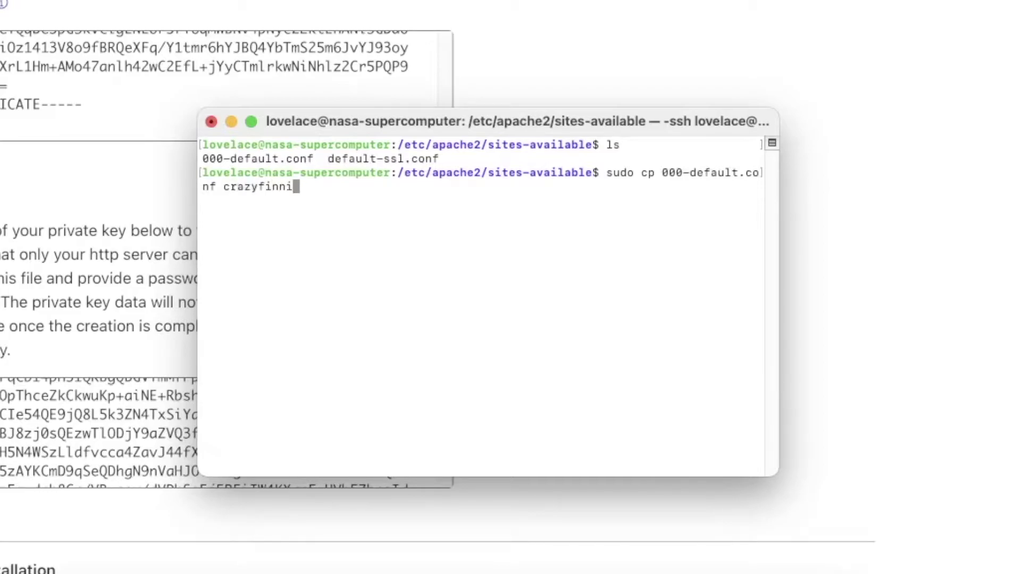
pyautogui.write('shhacker.me.conf')
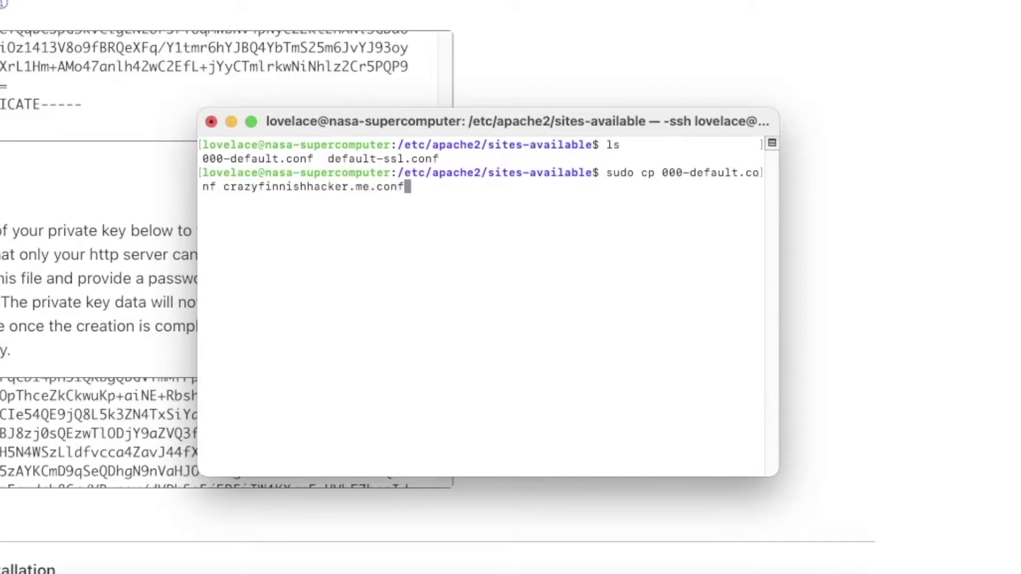
pyautogui.press('Return')
# Open crazyfinnishhacker.me.conf in nano and paste a <VirtualHost *:443> block below the existing one
pyautogui.write('sudo nano ra')
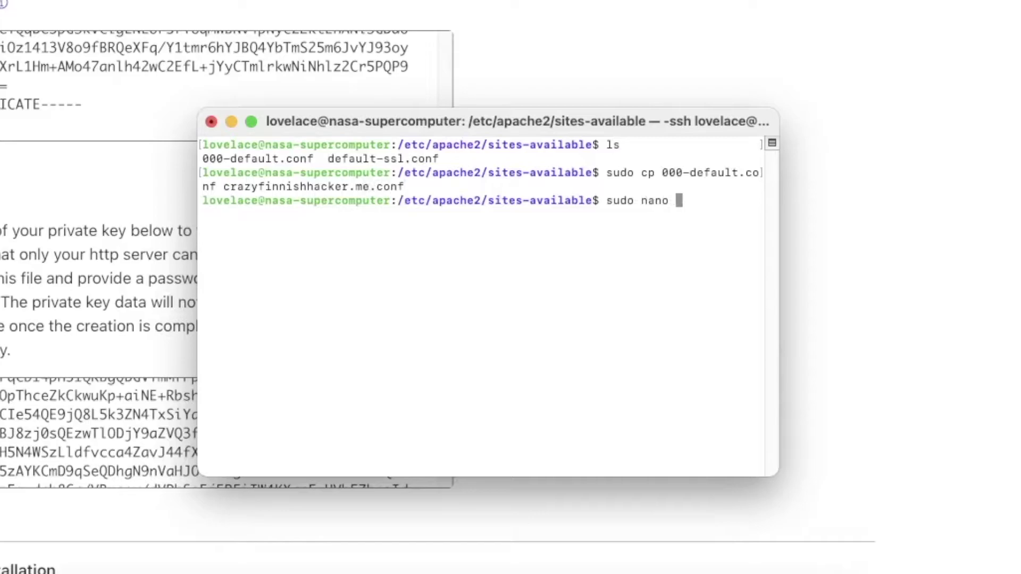
pyautogui.press('BackSpace')
pyautogui.press('BackSpace')
pyautogui.write('c')
pyautogui.press('Tab')
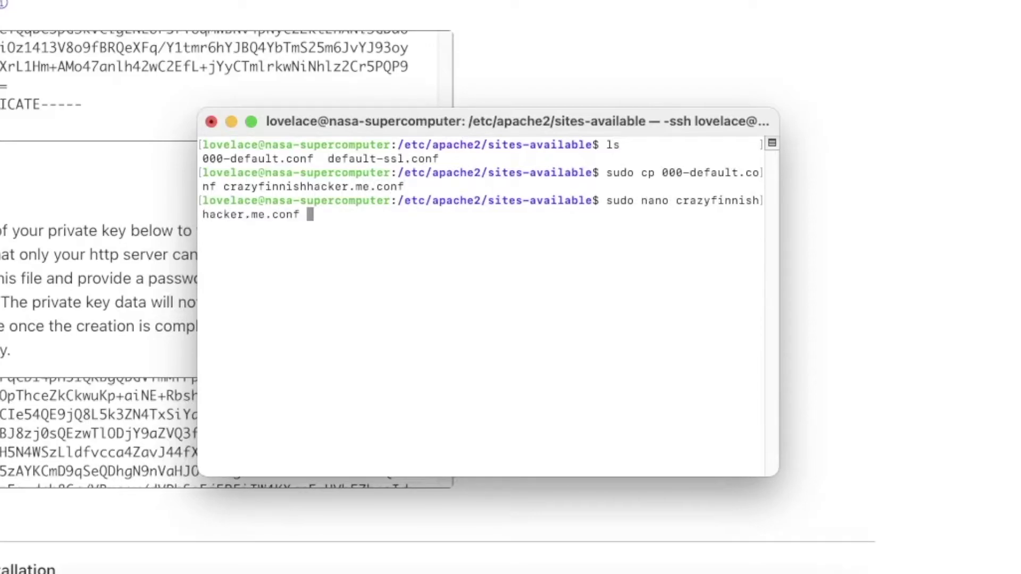
pyautogui.press('Return')
pyautogui.press('ctrl+super+f')
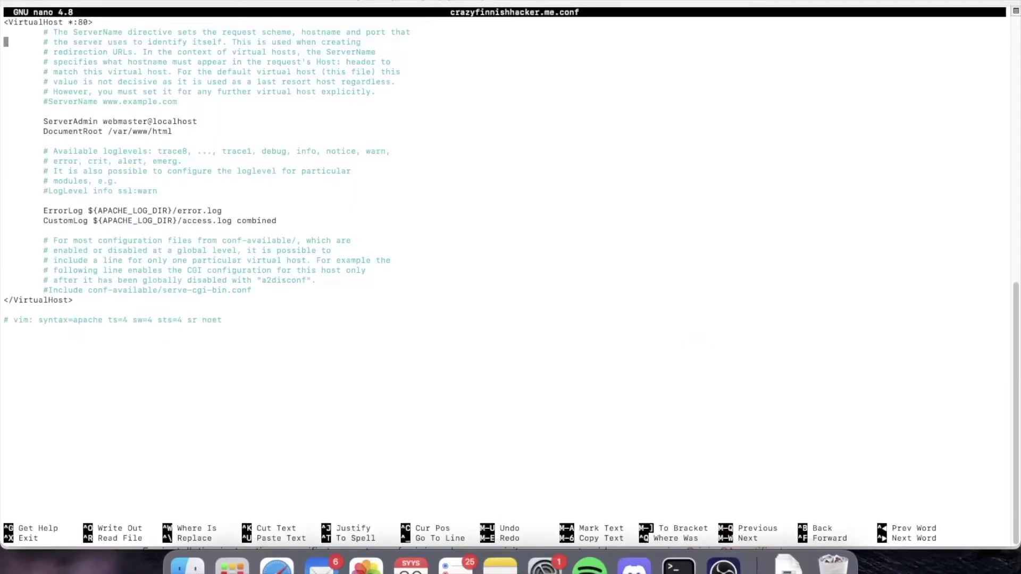
pyautogui.press('Down')
pyautogui.press('Down')
pyautogui.press('Down')
pyautogui.press('Down')
pyautogui.press('Down')
pyautogui.press('Down')
pyautogui.press('Down')
pyautogui.press('Down')
pyautogui.press('Down')
pyautogui.press('Down')
pyautogui.press('Down')
pyautogui.press('Down')
pyautogui.press('Down')
pyautogui.press('Down')
pyautogui.press('Down')
pyautogui.press('Down')
pyautogui.press('Down')
pyautogui.press('Down')
pyautogui.press('Return')
pyautogui.press('Return')
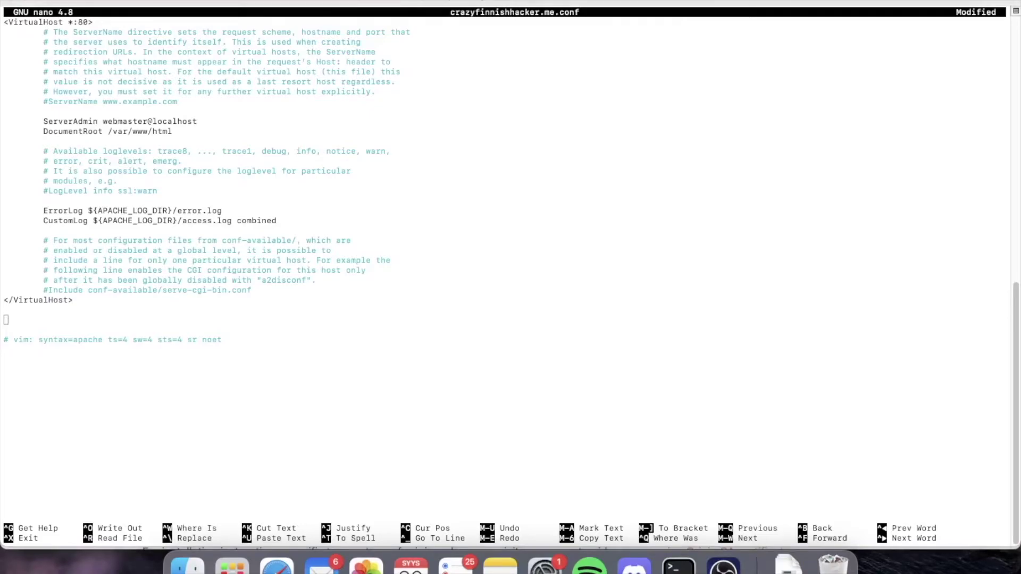
pyautogui.rightClick(267, 298)
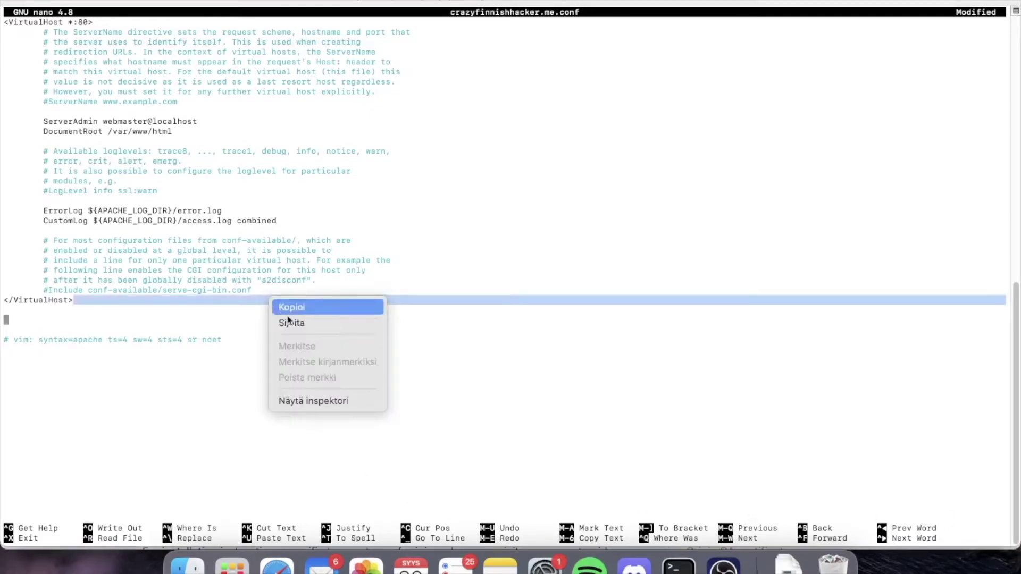
pyautogui.click(351, 322)
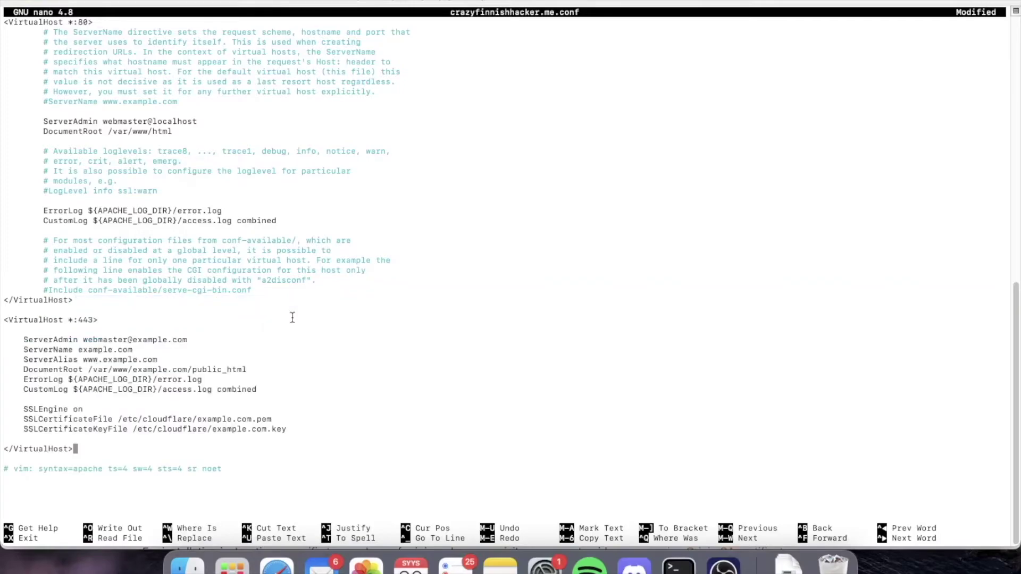
# Set DocumentRoot to /var/www/html and the certificate and key paths to crazyfinnishhacker.me files
pyautogui.press('Up')
pyautogui.press('Right')
pyautogui.press('Right')
pyautogui.press('Delete')
pyautogui.press('Delete')
pyautogui.press('Delete')
pyautogui.press('Delete')
pyautogui.press('Delete')
pyautogui.press('Delete')
pyautogui.press('Delete')
pyautogui.press('Delete')
pyautogui.press('Delete')
pyautogui.press('Delete')
pyautogui.press('Delete')
pyautogui.press('Delete')
pyautogui.press('Delete')
pyautogui.press('Delete')
pyautogui.press('Delete')
pyautogui.press('Delete')
pyautogui.press('Delete')
pyautogui.press('Delete')
pyautogui.press('Delete')
pyautogui.press('Delete')
pyautogui.write('html')
pyautogui.press('Down')
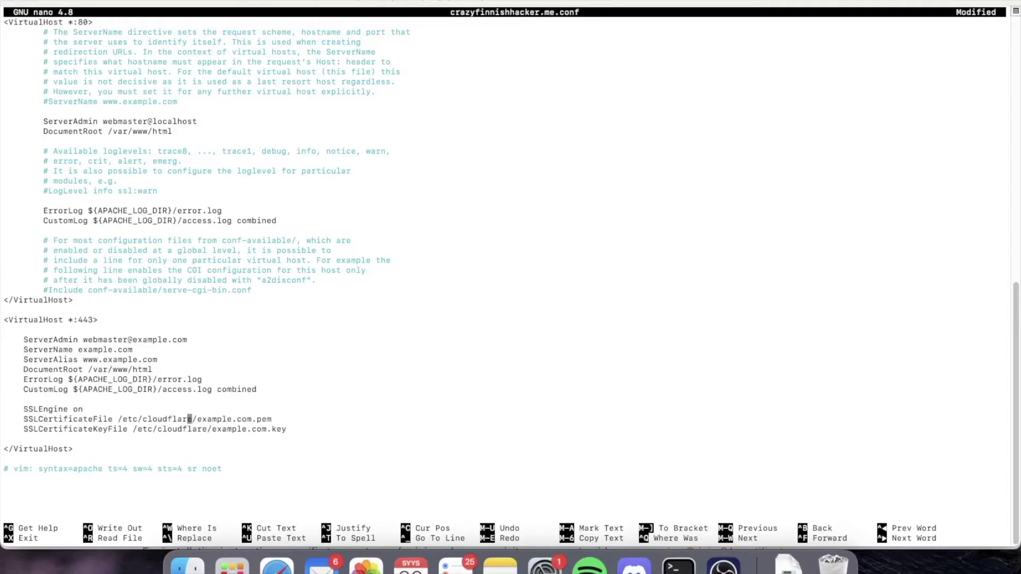
pyautogui.press('Delete')
pyautogui.press('Delete')
pyautogui.press('Delete')
pyautogui.press('Delete')
pyautogui.press('Delete')
pyautogui.press('Delete')
pyautogui.press('Delete')
pyautogui.press('Delete')
pyautogui.press('Delete')
pyautogui.press('Delete')
pyautogui.press('Delete')
pyautogui.write('crazyfinnishhacker.me')
pyautogui.press('Down')
pyautogui.press('Left')
pyautogui.press('Left')
pyautogui.press('Left')
pyautogui.press('Left')
pyautogui.press('BackSpace')
pyautogui.press('BackSpace')
pyautogui.press('BackSpace')
pyautogui.press('BackSpace')
pyautogui.press('BackSpace')
pyautogui.press('BackSpace')
pyautogui.press('BackSpace')
pyautogui.press('BackSpace')
pyautogui.press('BackSpace')
pyautogui.press('BackSpace')
pyautogui.press('BackSpace')
pyautogui.write('crazyfinnishhacker.me')
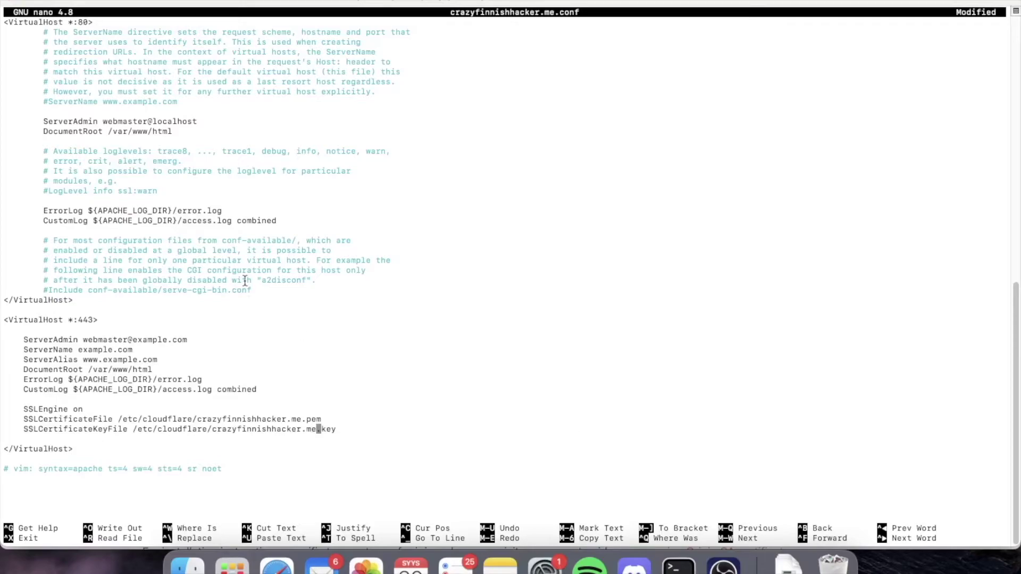
# Save crazyfinnishhacker.me.conf and return to the shell
pyautogui.hotkey('ctrl', 'x')
pyautogui.press('y')
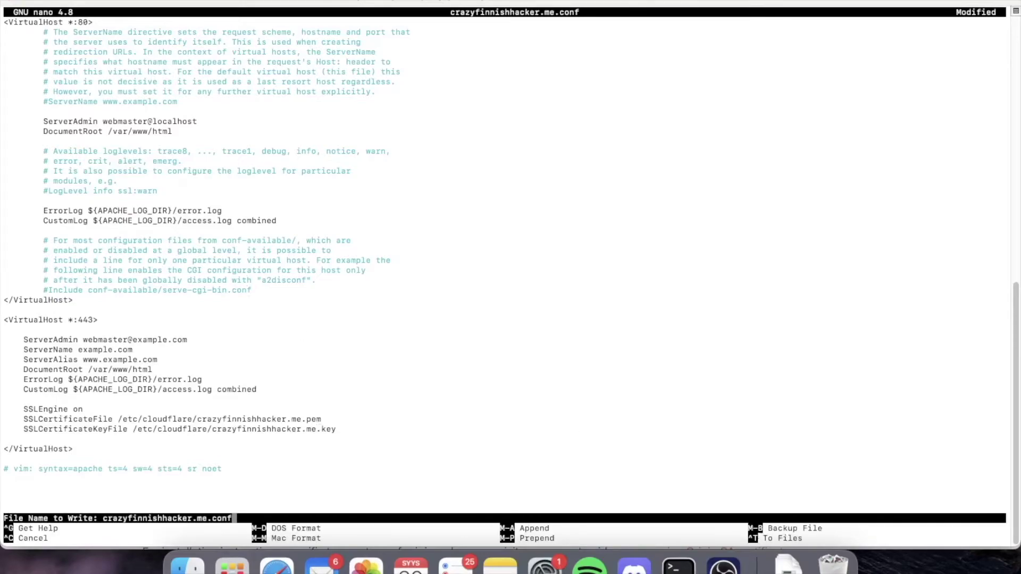
pyautogui.press('Return')
pyautogui.write('apachectl')
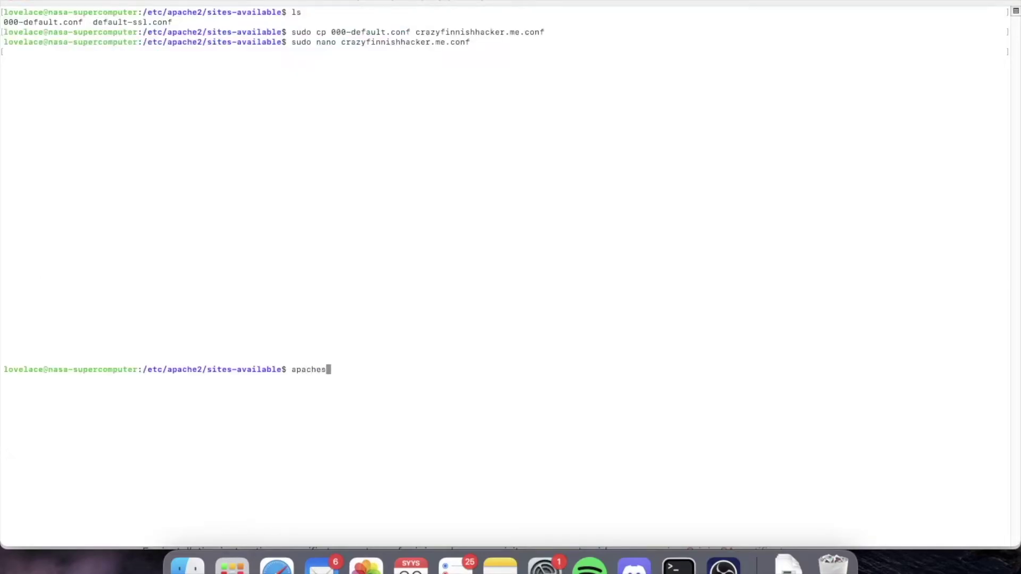
pyautogui.write(' configtest')
# Confirm apachectl configtest reports Syntax OK and restart apache2
pyautogui.press('Return')
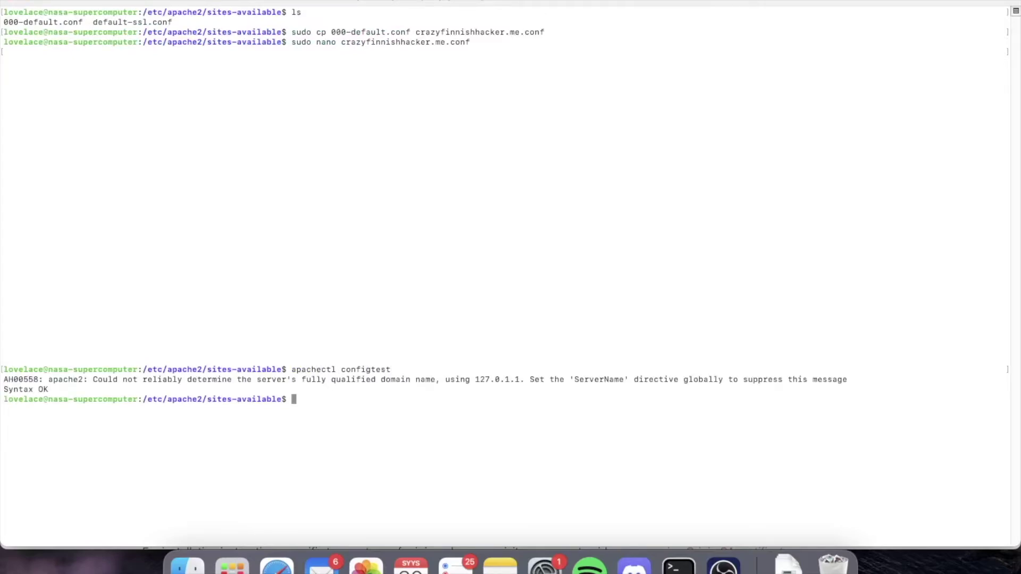
pyautogui.write('sudo systemctl restart apache2')
pyautogui.press('Return')
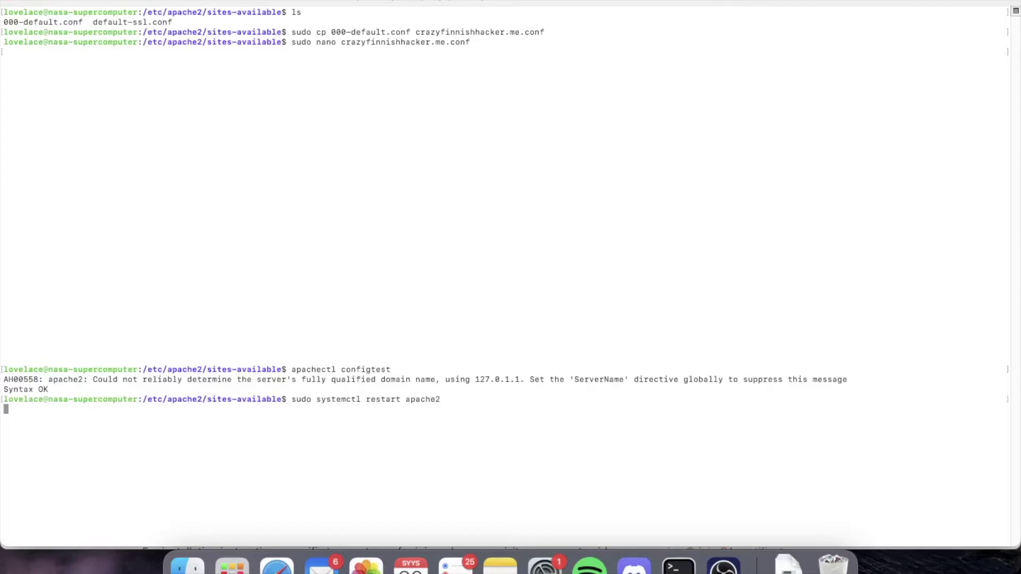
# Delete the default index.html in /var/www/html with sudo rm and start a new one in nano
pyautogui.write('cd /var/www/html')
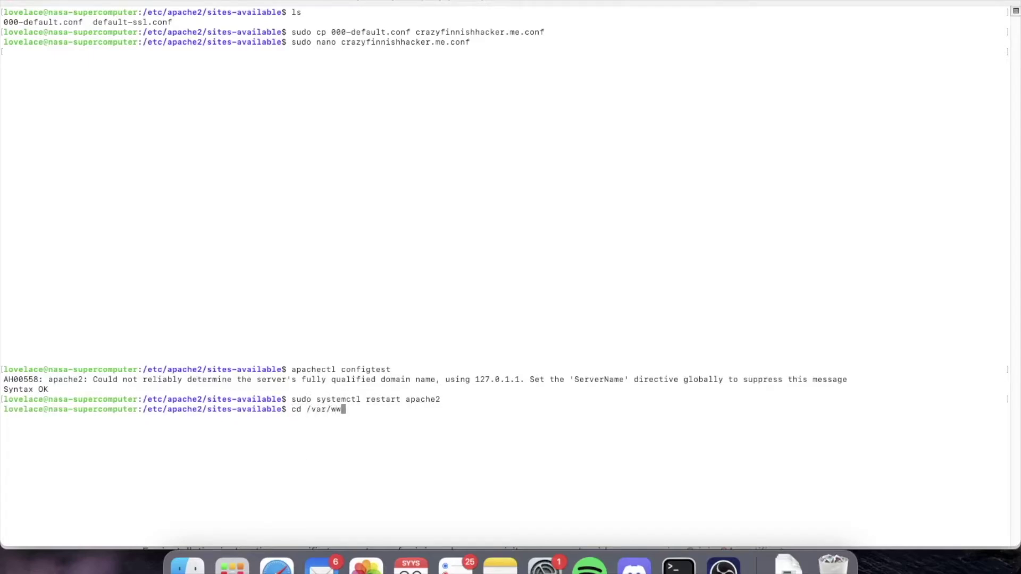
pyautogui.press('Return')
pyautogui.write('ls')
pyautogui.press('Return')
pyautogui.write('rm index.html')
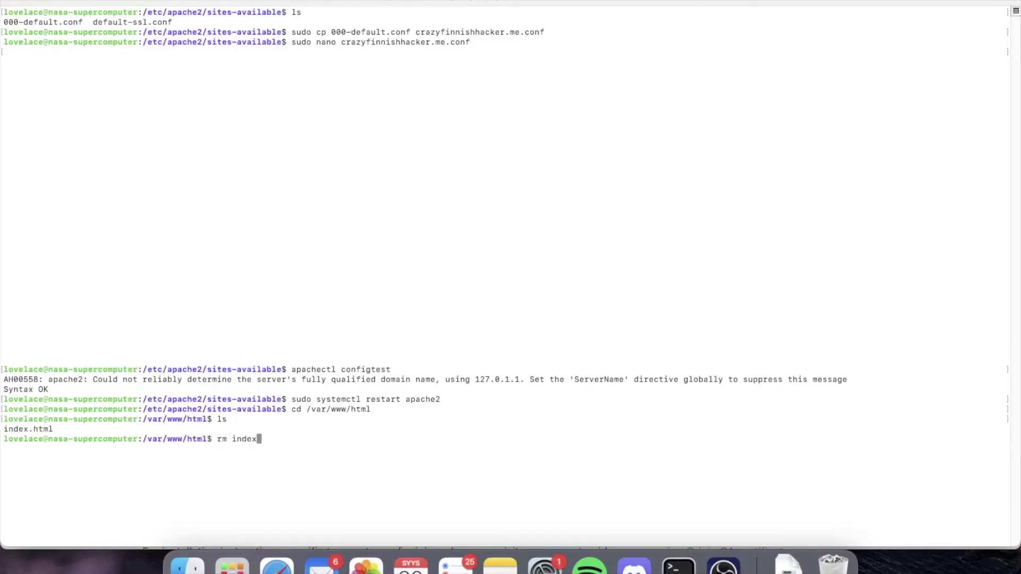
pyautogui.press('Return')
pyautogui.write('y')
pyautogui.press('Return')
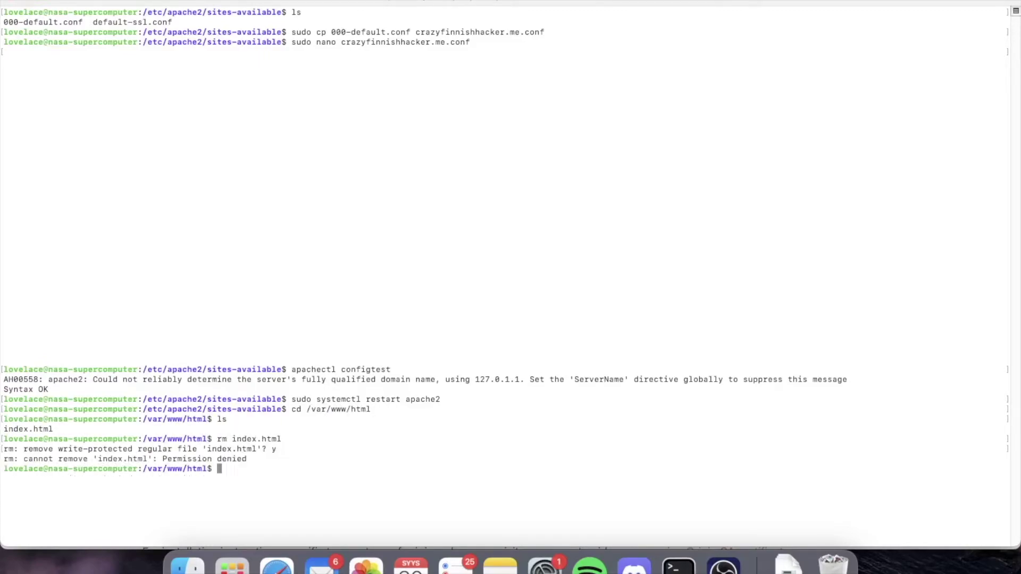
pyautogui.press('Up')
pyautogui.press('Left')
pyautogui.press('Left')
pyautogui.press('Left')
pyautogui.press('Left')
pyautogui.press('Left')
pyautogui.press('Left')
pyautogui.press('Left')
pyautogui.press('Left')
pyautogui.press('Left')
pyautogui.press('Left')
pyautogui.press('Left')
pyautogui.press('Left')
pyautogui.press('Left')
pyautogui.write('sudo')
pyautogui.press('Return')
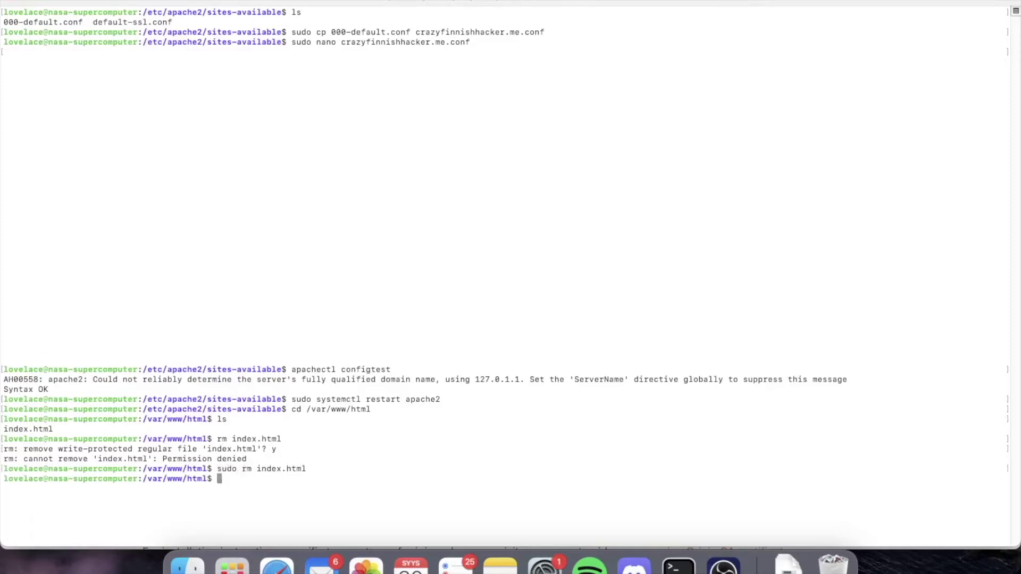
pyautogui.write('sudo nano index.html')
pyautogui.press('Return')
# Write index.html as an <img> tag with the pasted image URL and alt "karjalanpiirakka", and save
pyautogui.write('<img')
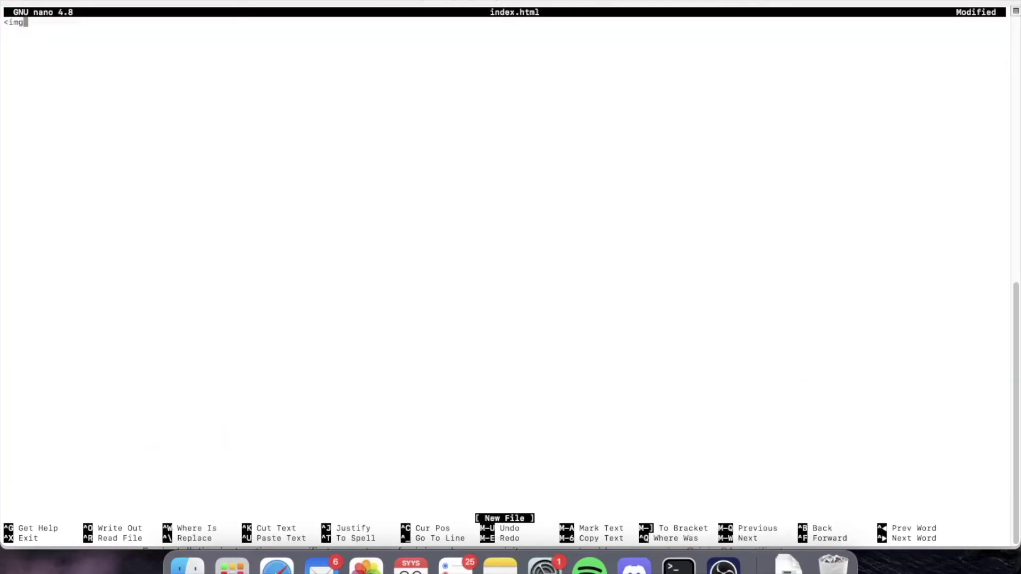
pyautogui.write(' src="')
pyautogui.rightClick(477, 194)
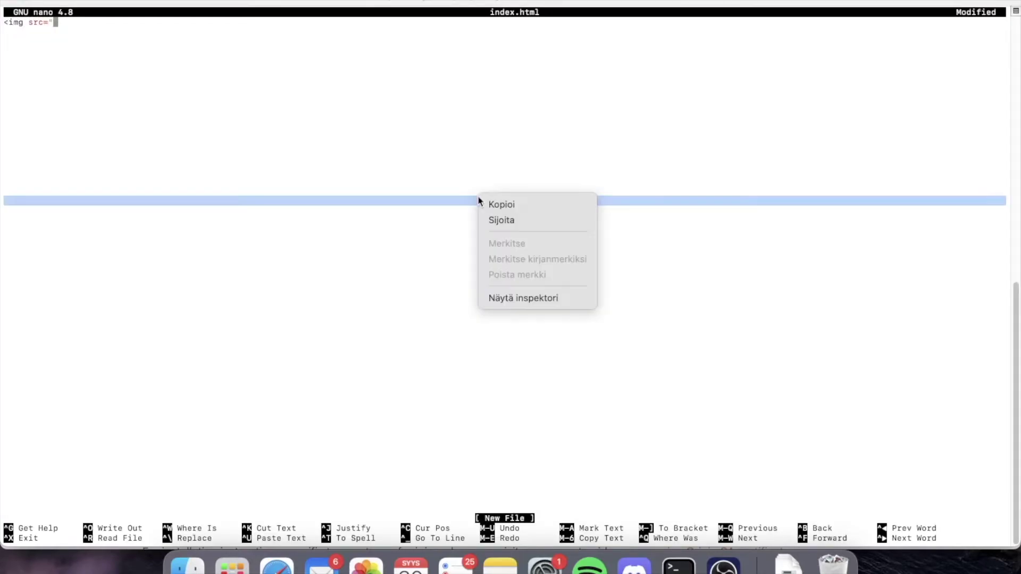
pyautogui.click(493, 221)
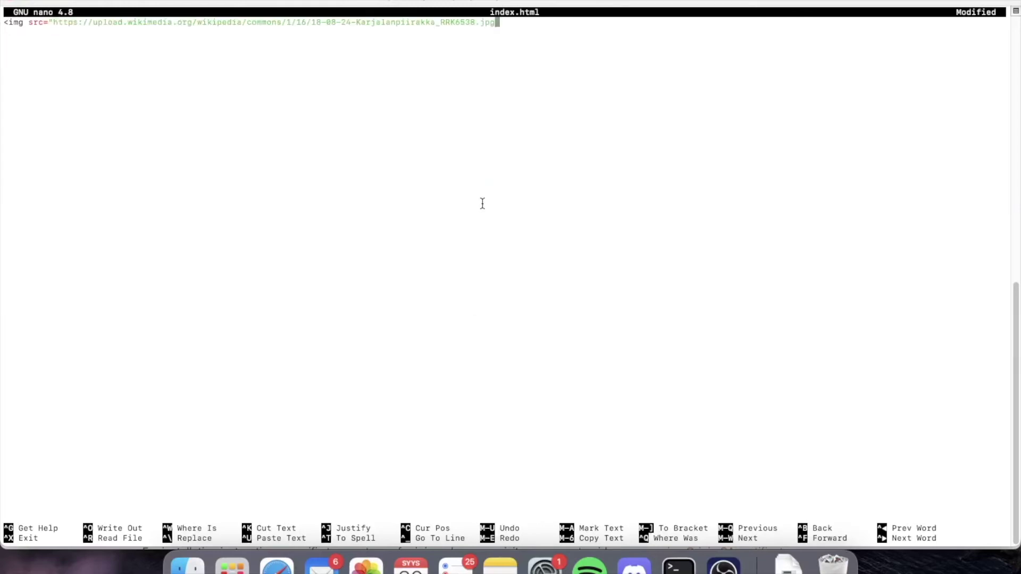
pyautogui.write('" alt="karjalanpiirakka" />')
pyautogui.hotkey('ctrl', 'x')
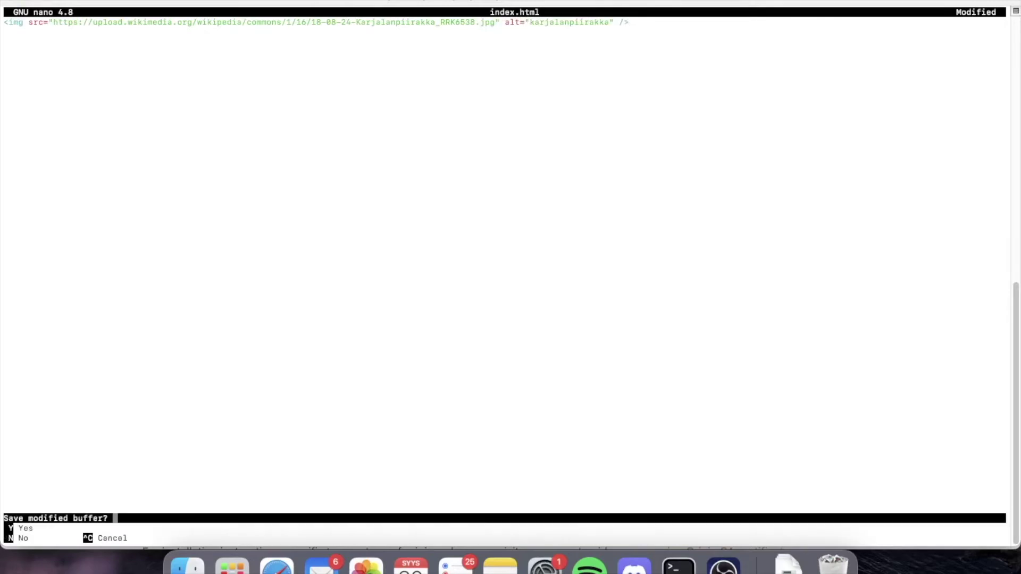
pyautogui.press('y')
pyautogui.press('Return')
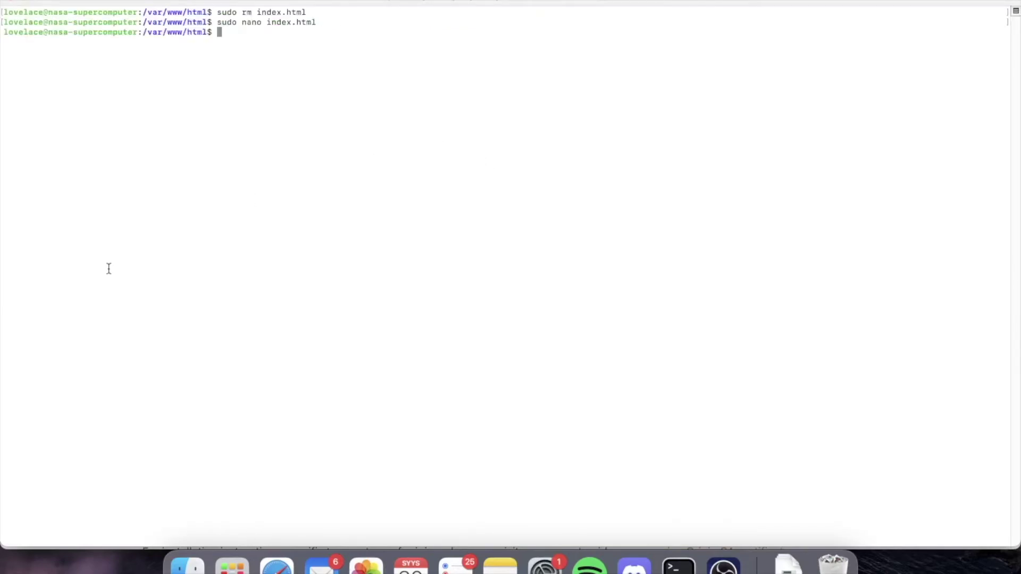
# Dismiss the origin certificate private key dialog in the Cloudflare dashboard
pyautogui.click(276, 566)
pyautogui.scroll(3, 331, 330)
pyautogui.scroll(-6, 330, 330)
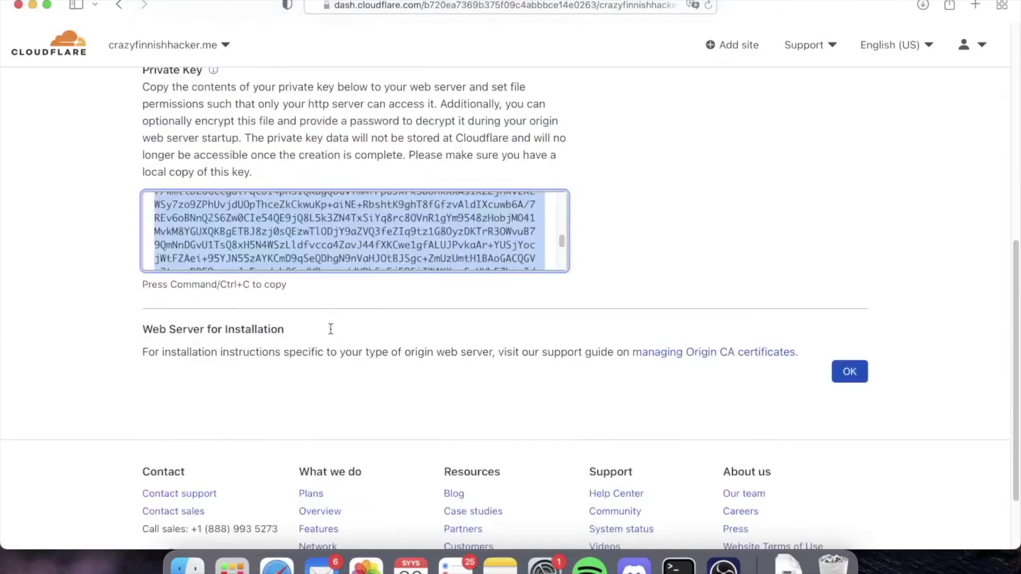
pyautogui.scroll(-2, 340, 351)
pyautogui.click(849, 287)
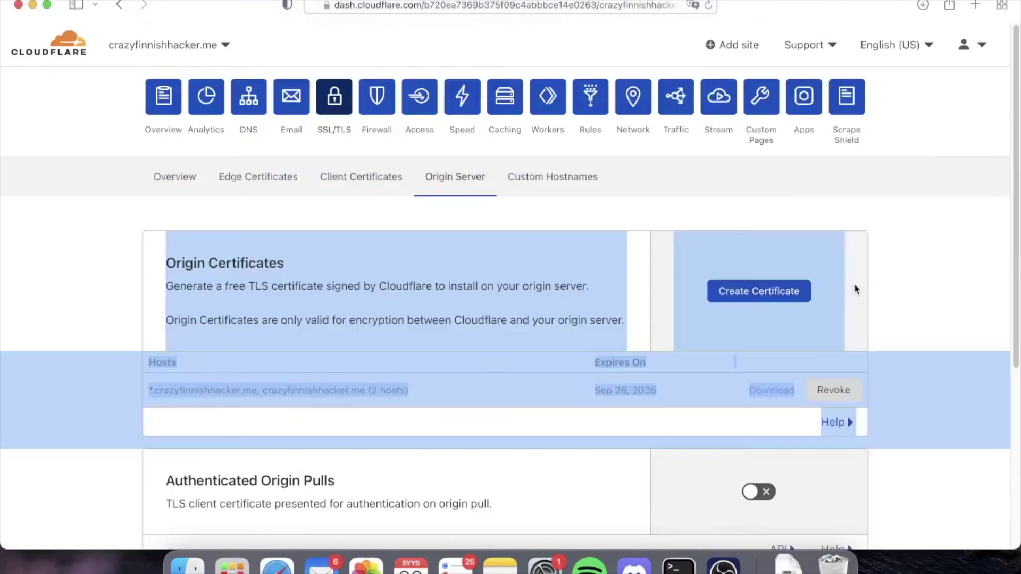
pyautogui.click(641, 349)
# Switch the SSL/TLS encryption mode from Flexible to Full (strict)
pyautogui.click(190, 176)
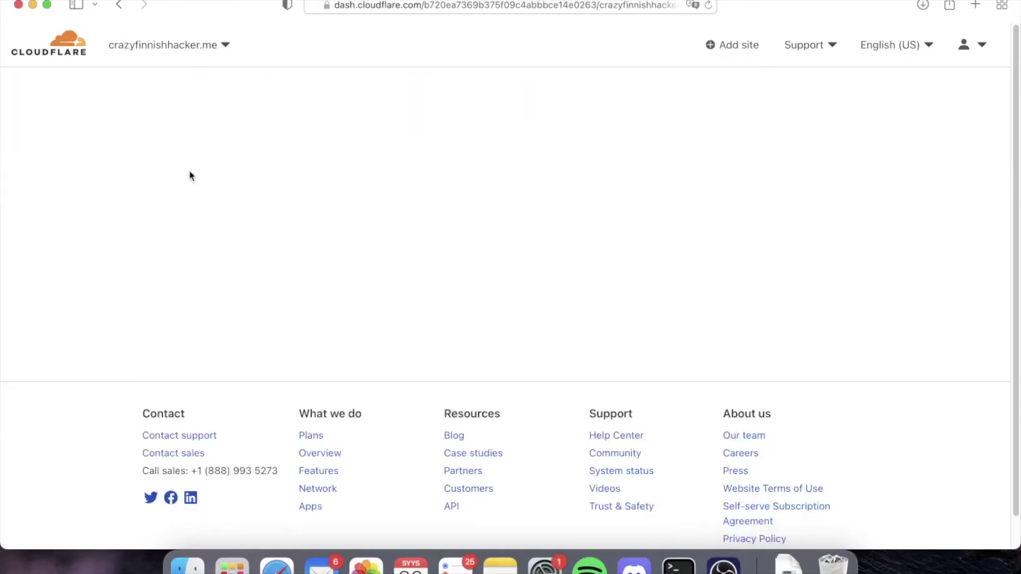
pyautogui.scroll(-5, 469, 269)
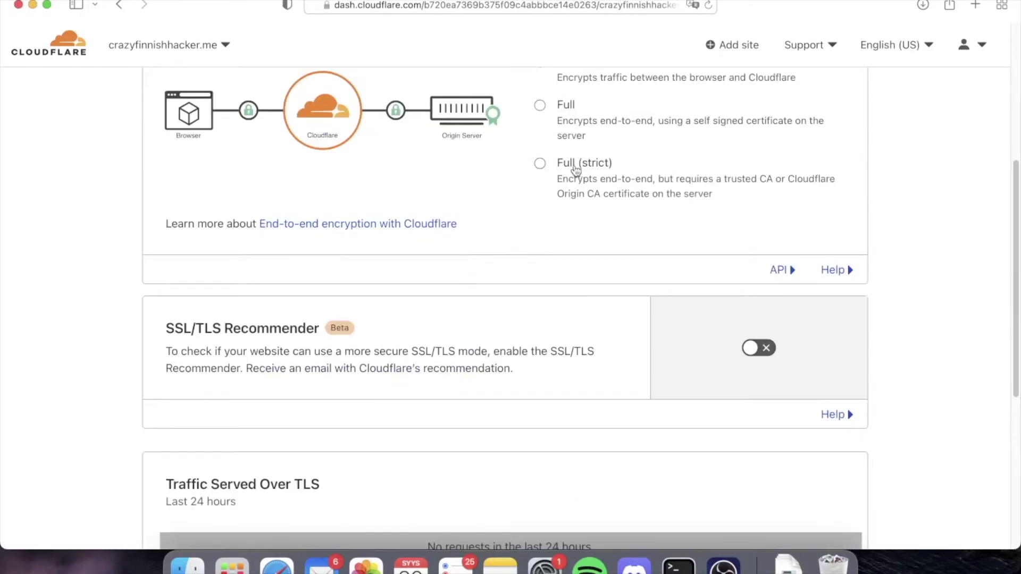
pyautogui.scroll(2, 576, 169)
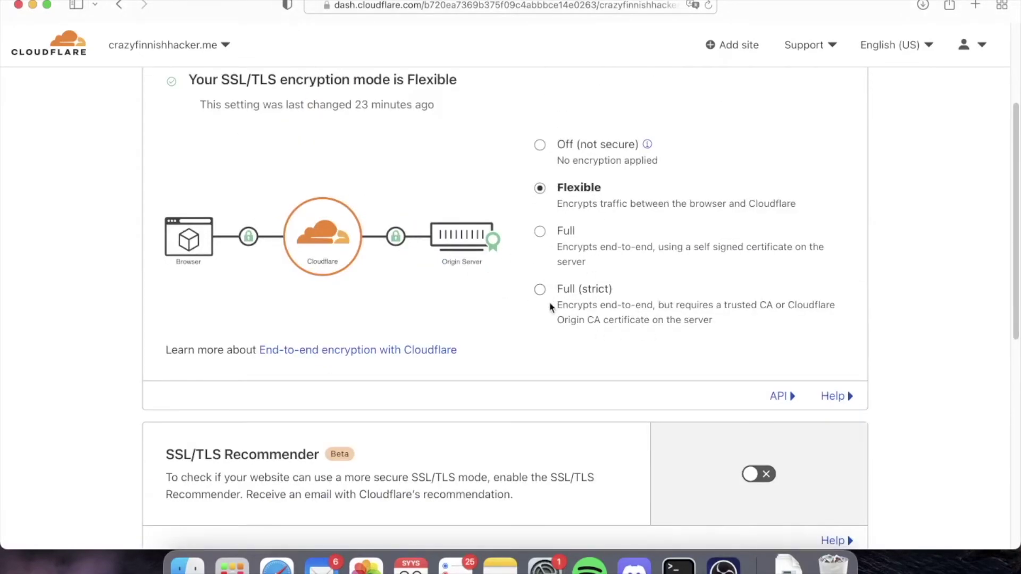
pyautogui.click(540, 291)
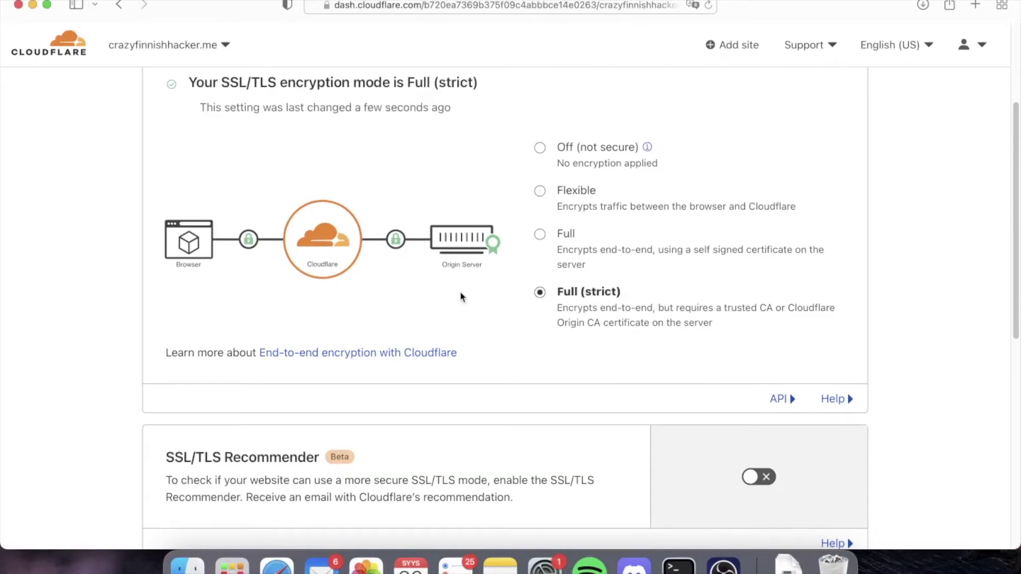
pyautogui.scroll(3, 461, 296)
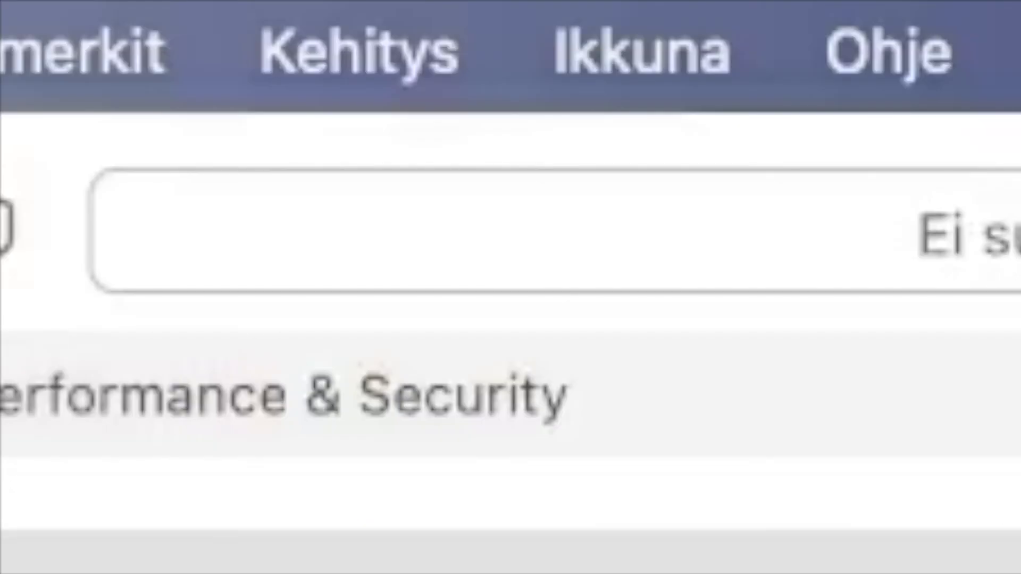
pyautogui.press('super+l')
pyautogui.click(199, 234)
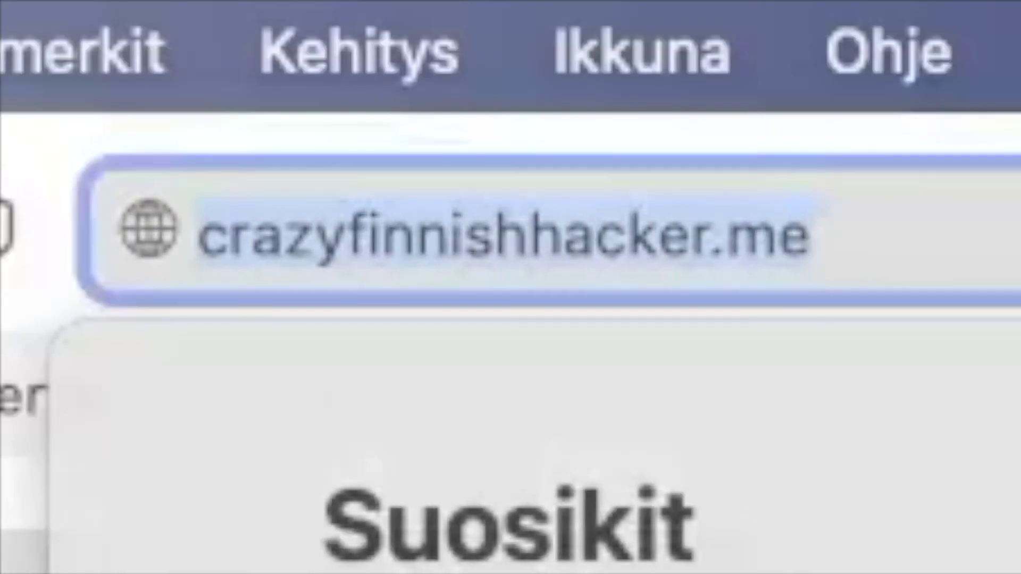
pyautogui.write('https:')
pyautogui.press('Return')
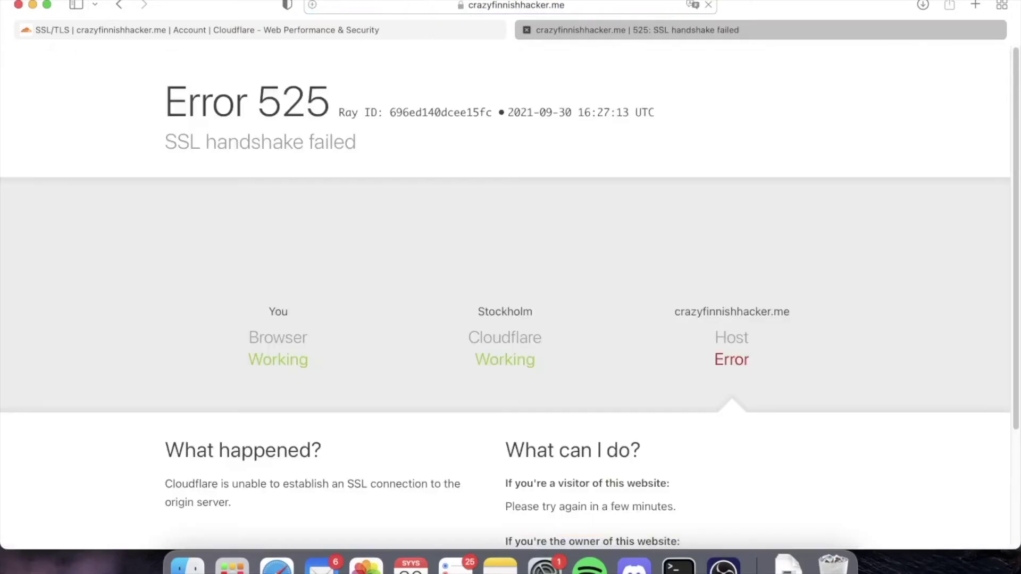
pyautogui.scroll(-3, 556, 134)
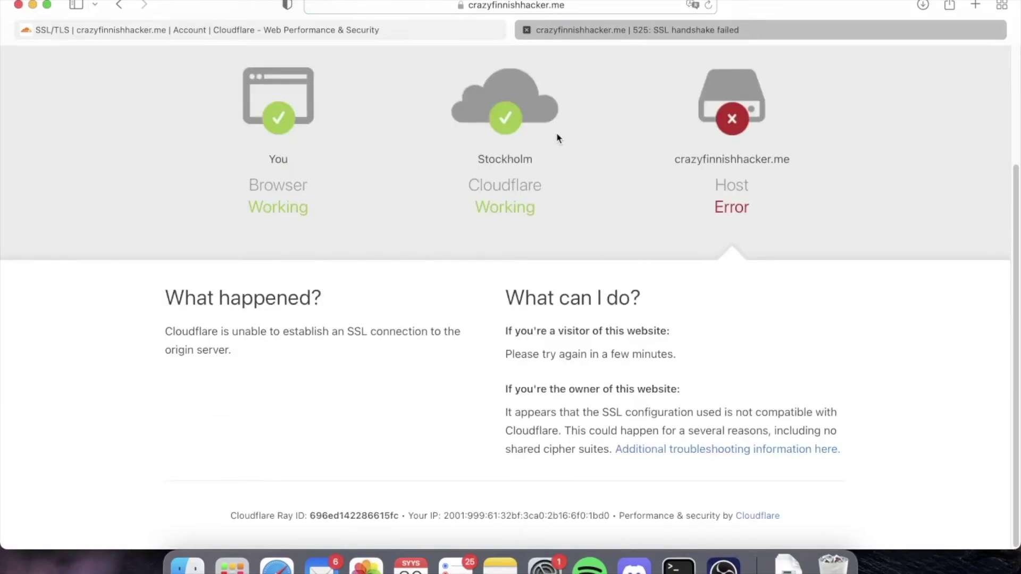
pyautogui.write('cd /etc/apache2/site')
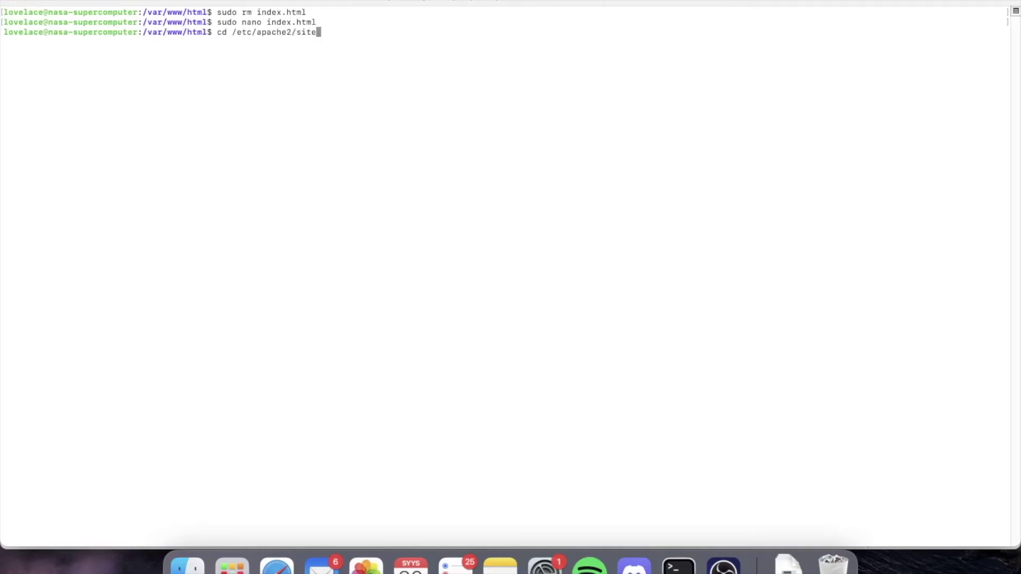
pyautogui.write('s-available')
# In /etc/apache2/sites-available, enable crazyfinnishhacker.me.conf with sudo a2ensite
pyautogui.press('Return')
pyautogui.write('sudo a2ensi')
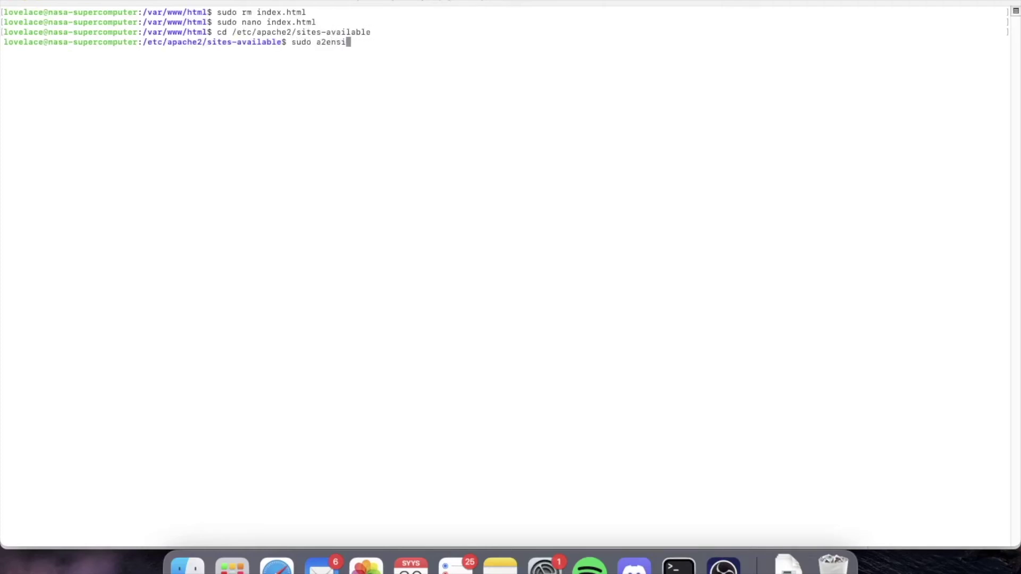
pyautogui.write('te crazyfinnishhacker.me.conf')
pyautogui.press('Tab')
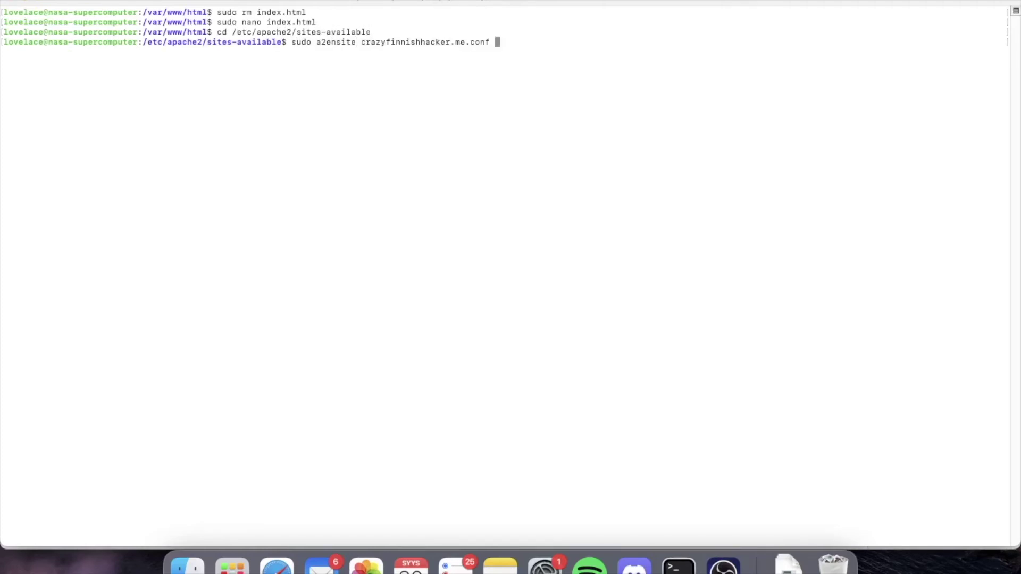
pyautogui.press('Return')
# Reload Apache with sudo systemctl reload apache2
pyautogui.moveTo(13, 72); pyautogui.dragTo(136, 72)
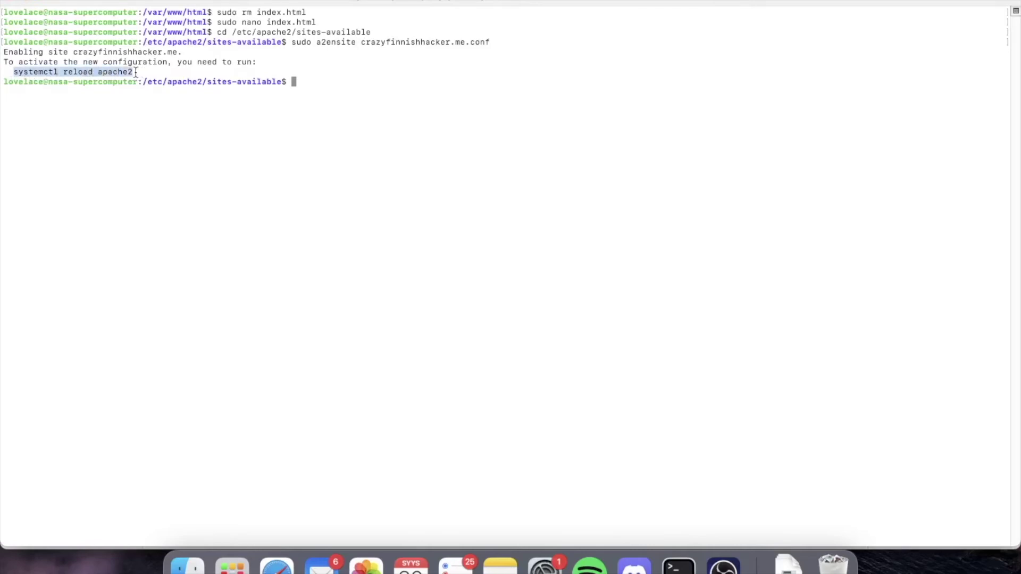
pyautogui.press('super+c')
pyautogui.click(228, 130)
pyautogui.press('super+v')
pyautogui.press('Return')
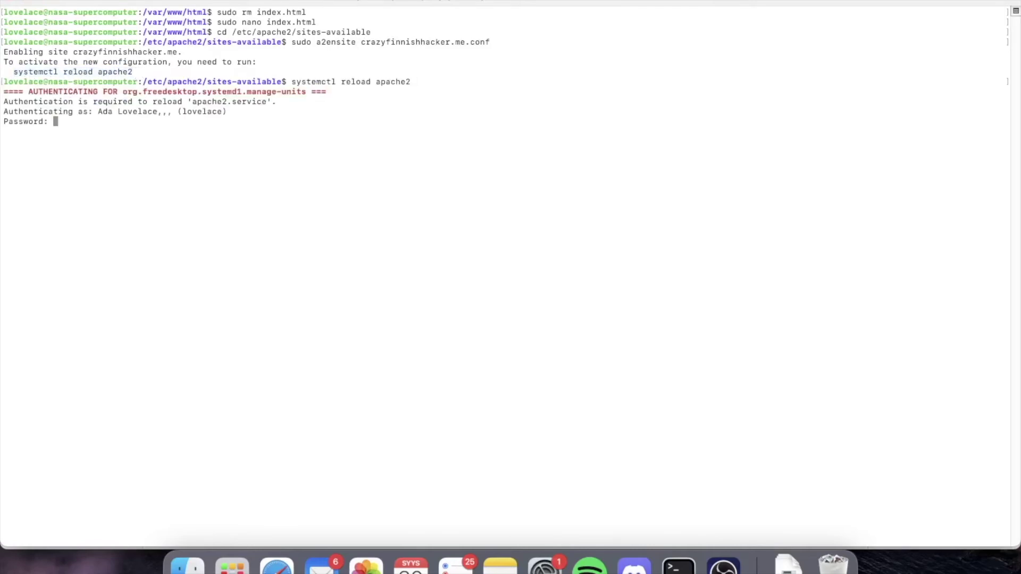
pyautogui.hotkey('ctrl', 'c')
pyautogui.press('Up')
pyautogui.press('Left')
pyautogui.press('Left')
pyautogui.write('sudo')
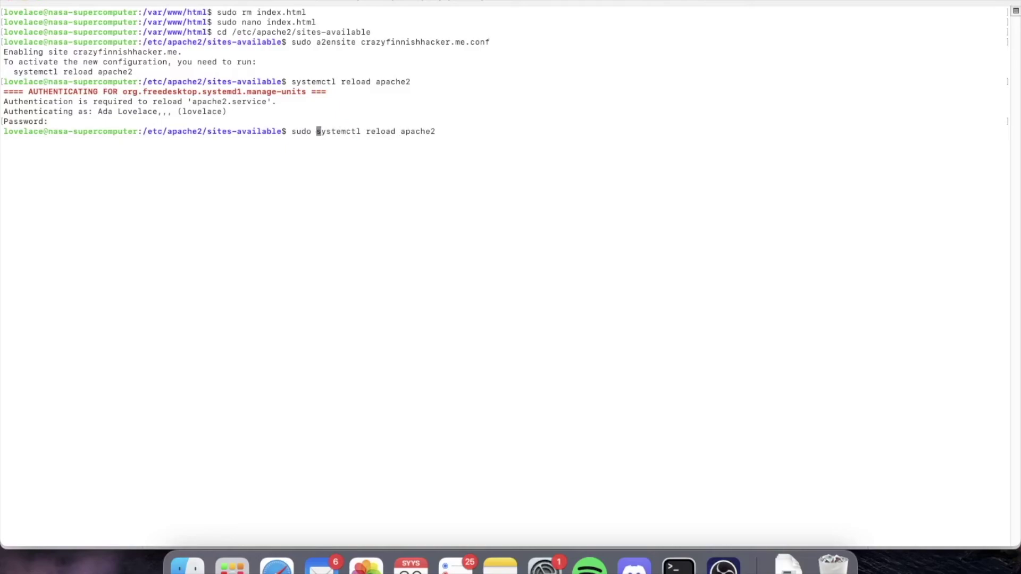
pyautogui.press('Return')
pyautogui.press('super+Tab')
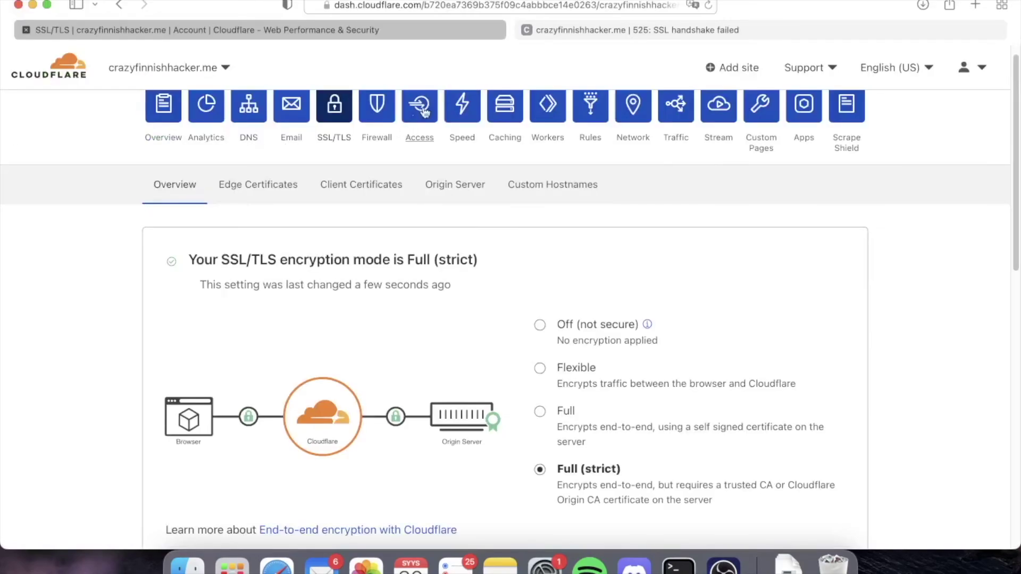
pyautogui.click(659, 42)
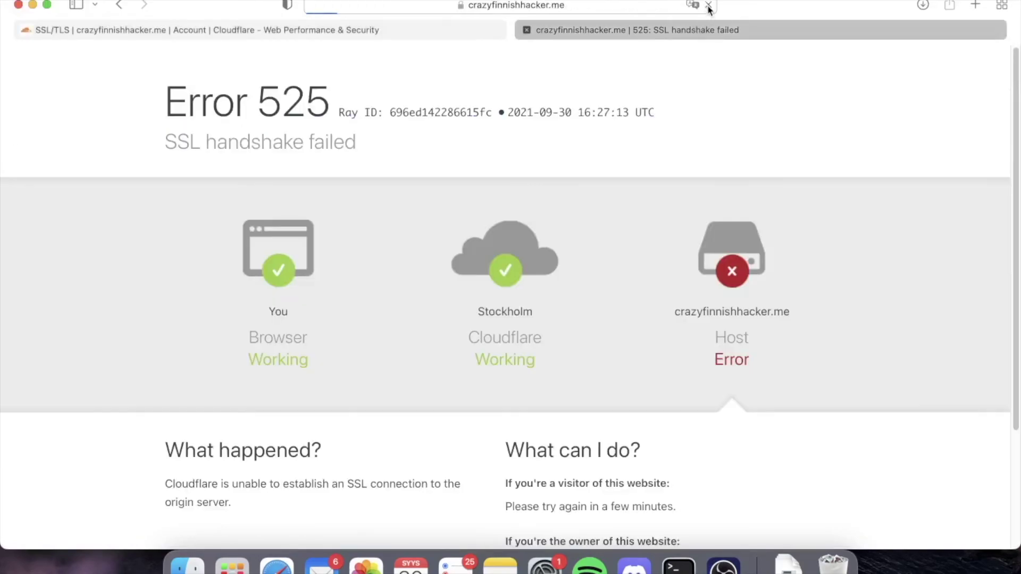
pyautogui.click(708, 5)
pyautogui.scroll(-5, 671, 80)
pyautogui.scroll(5, 672, 80)
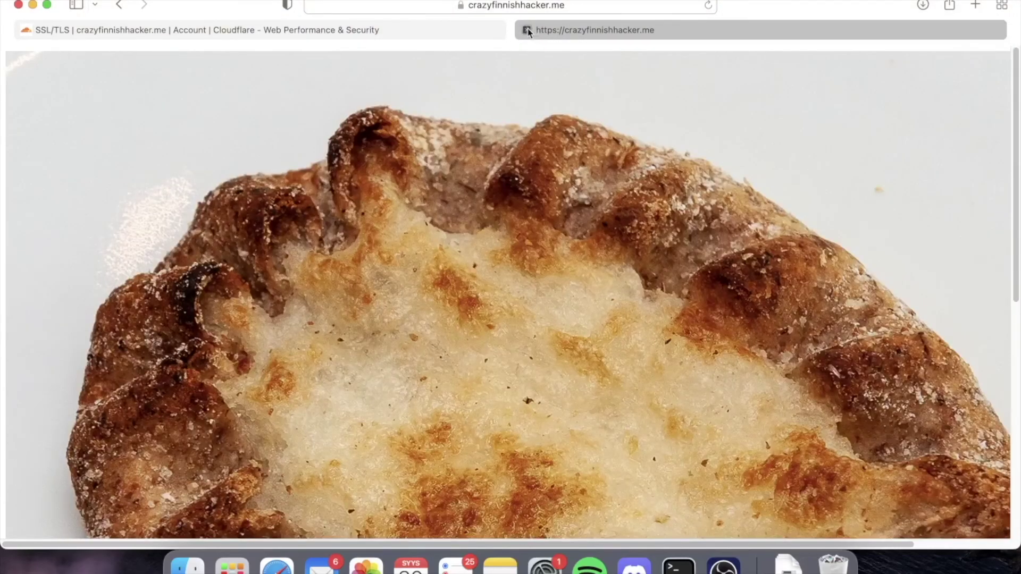
pyautogui.click(457, 30)
pyautogui.press('super+[')
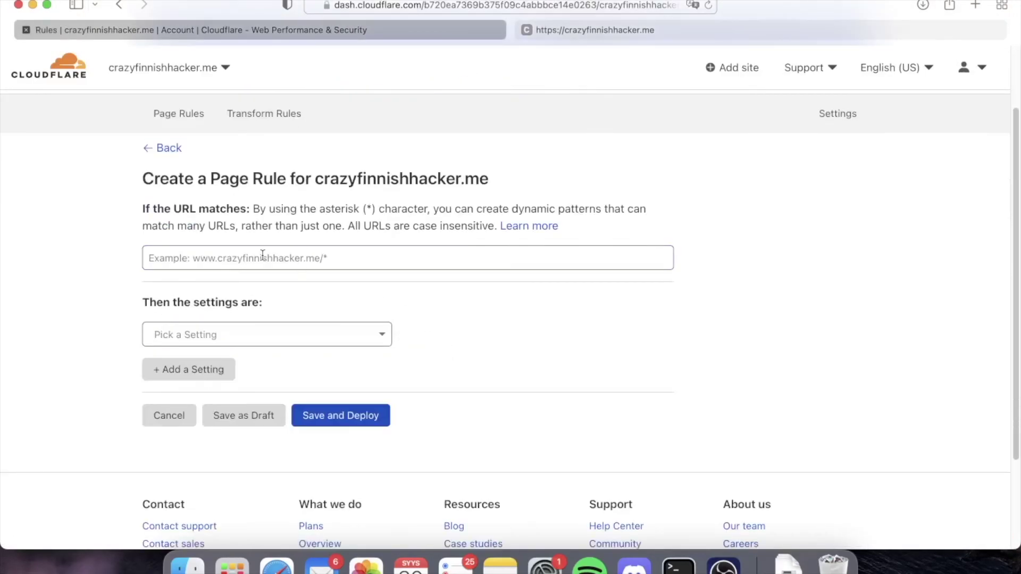
pyautogui.write('https://')
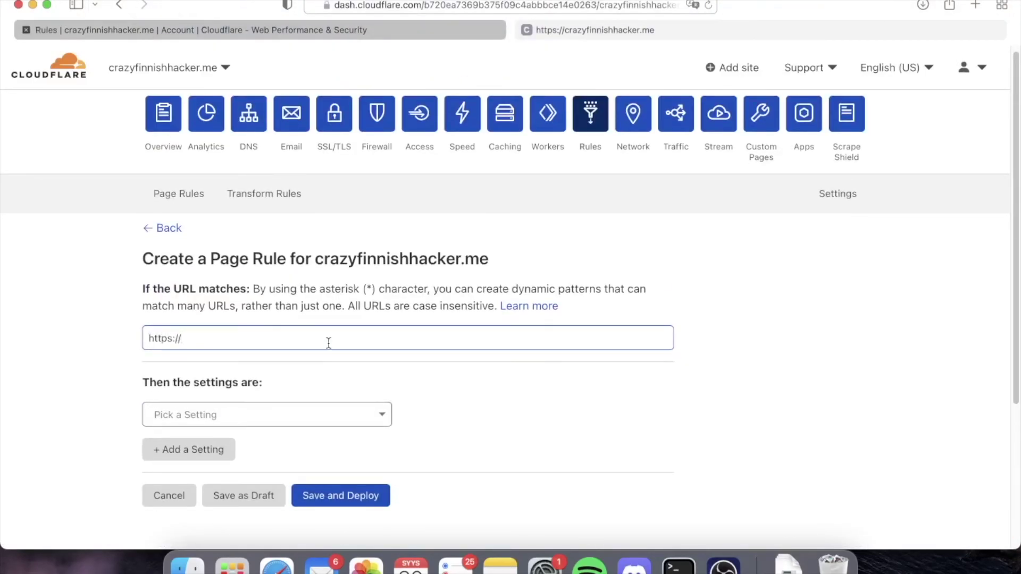
pyautogui.press('BackSpace')
pyautogui.press('BackSpace')
pyautogui.press('BackSpace')
pyautogui.press('BackSpace')
pyautogui.write('://crazyfinnishhacker.me*')
pyautogui.click(292, 421)
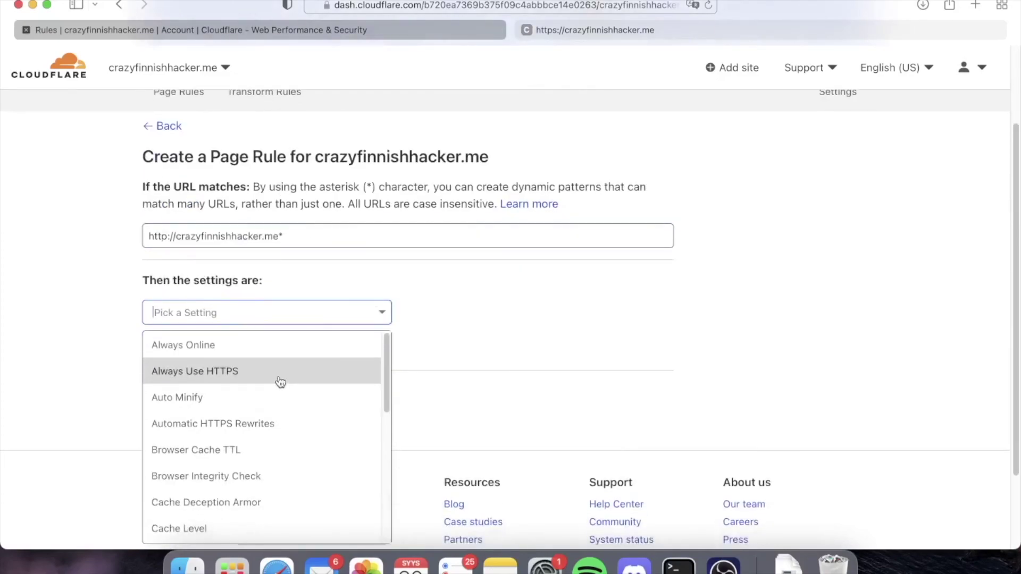